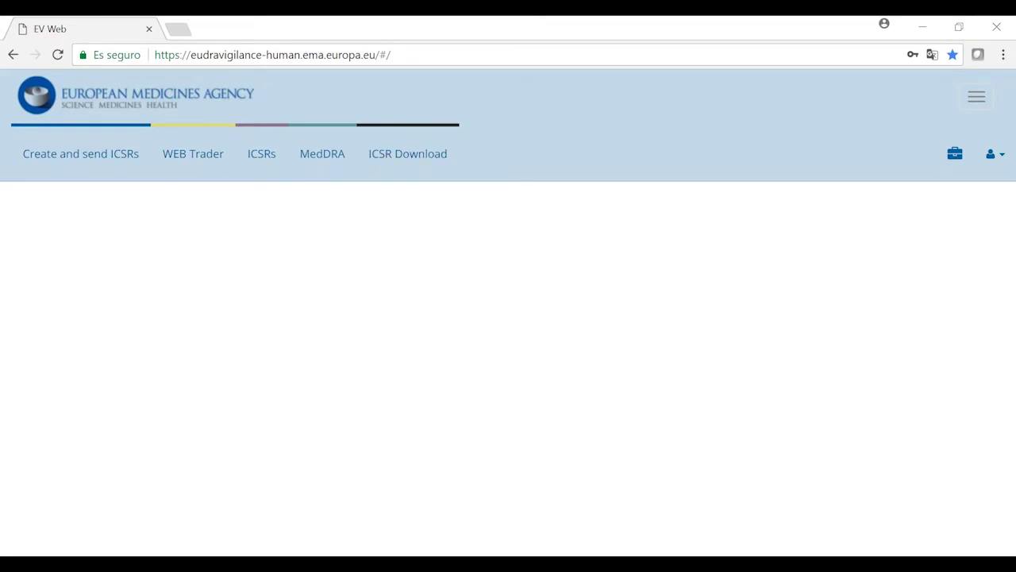
Open the ICSR Download page and set the organisation type criterion to All organisation types
left_click(430, 161)
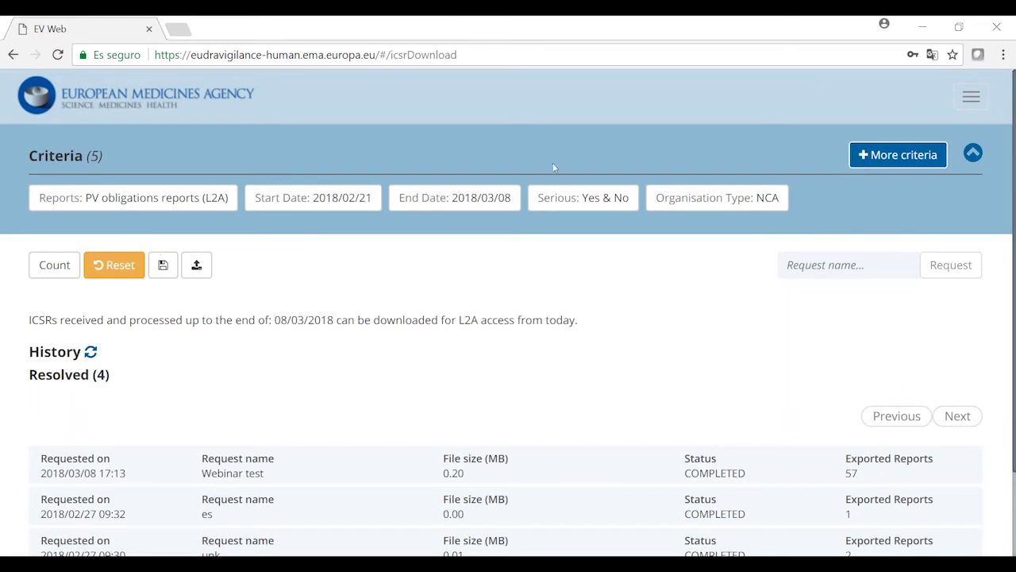
left_click(782, 199)
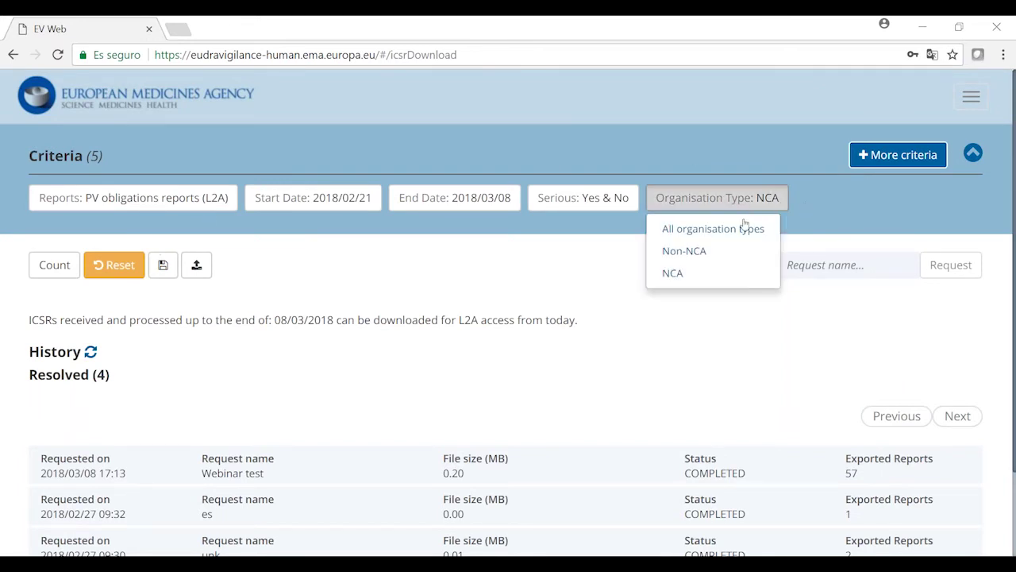
left_click(680, 228)
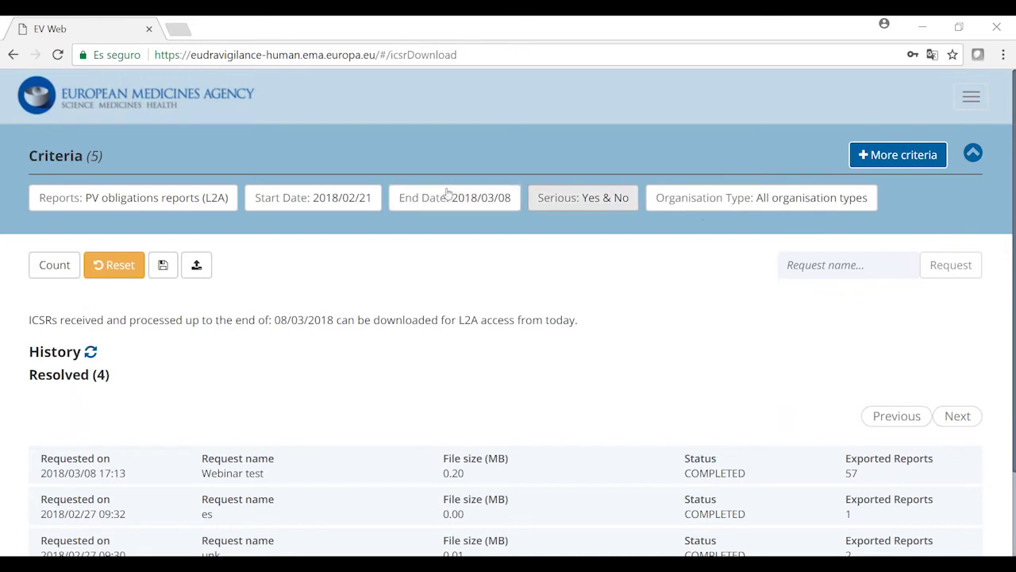
Add a Primary Source Country criterion and set it to Spain
left_click(869, 151)
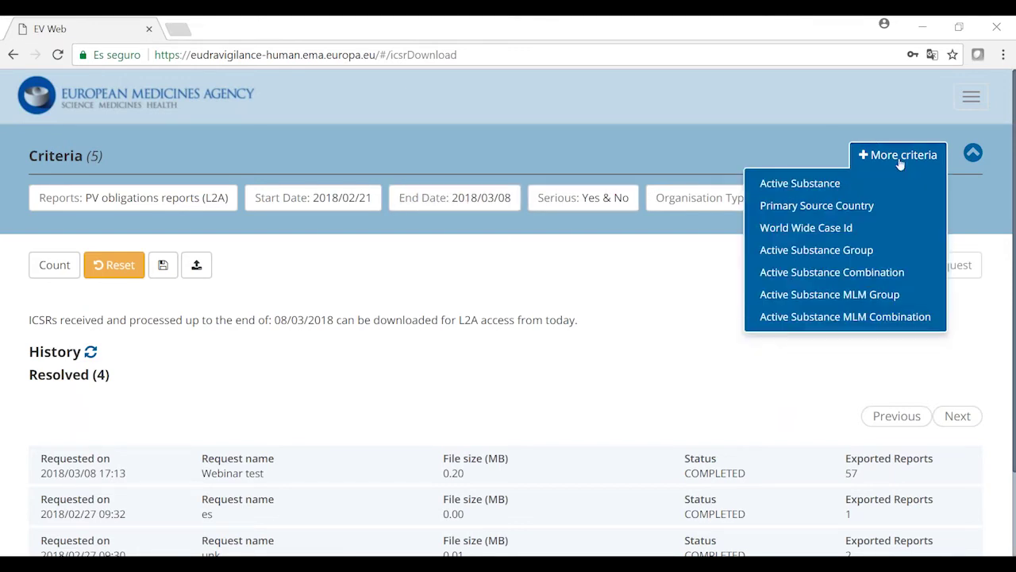
left_click(806, 206)
left_click(151, 232)
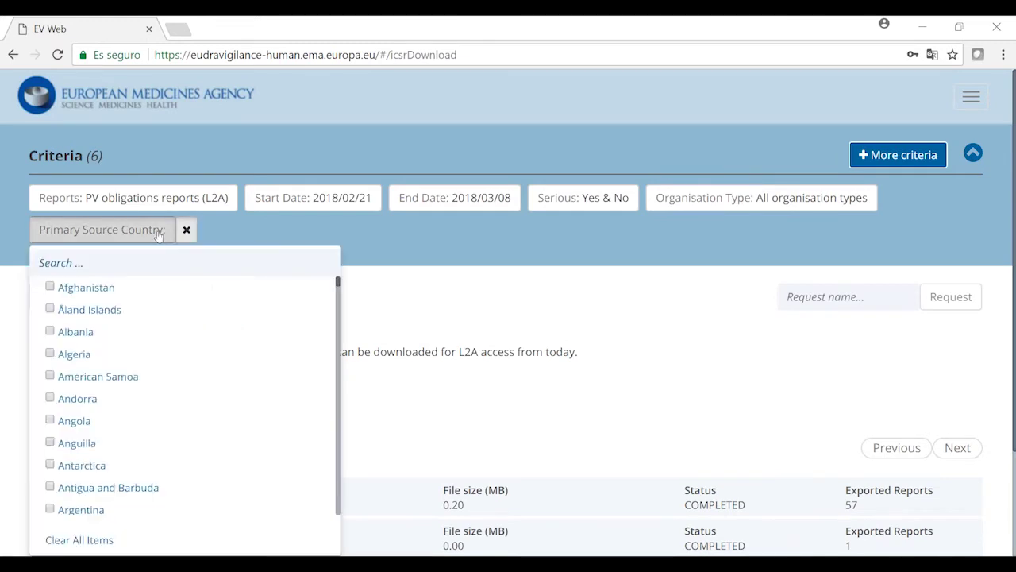
left_click(83, 265)
type("spain")
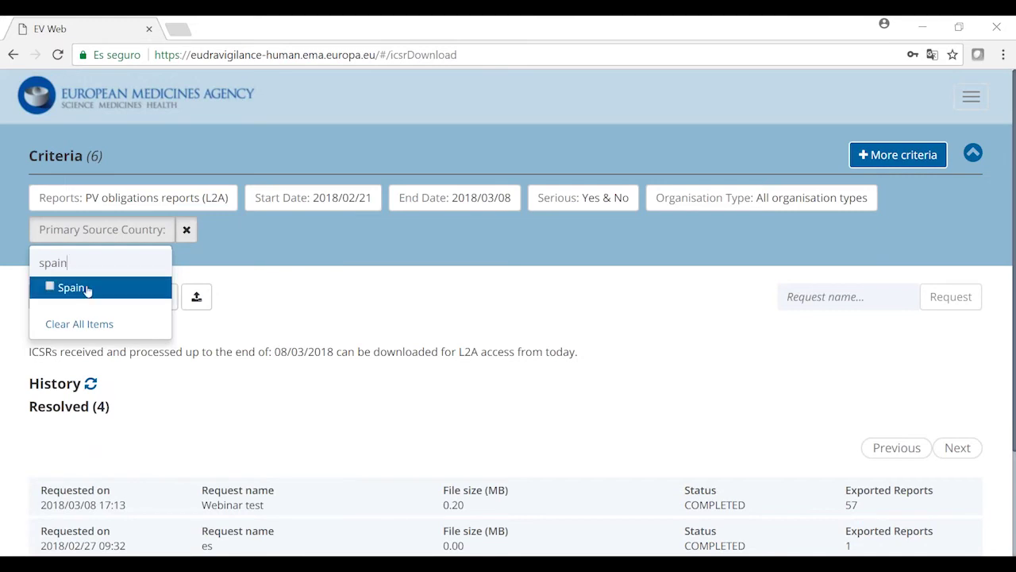
left_click(84, 289)
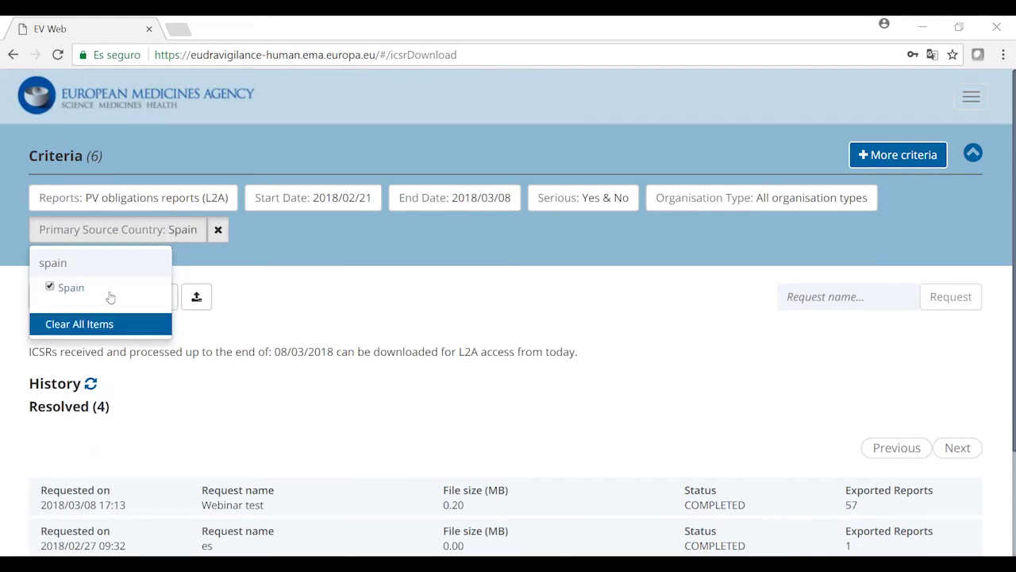
left_click(215, 269)
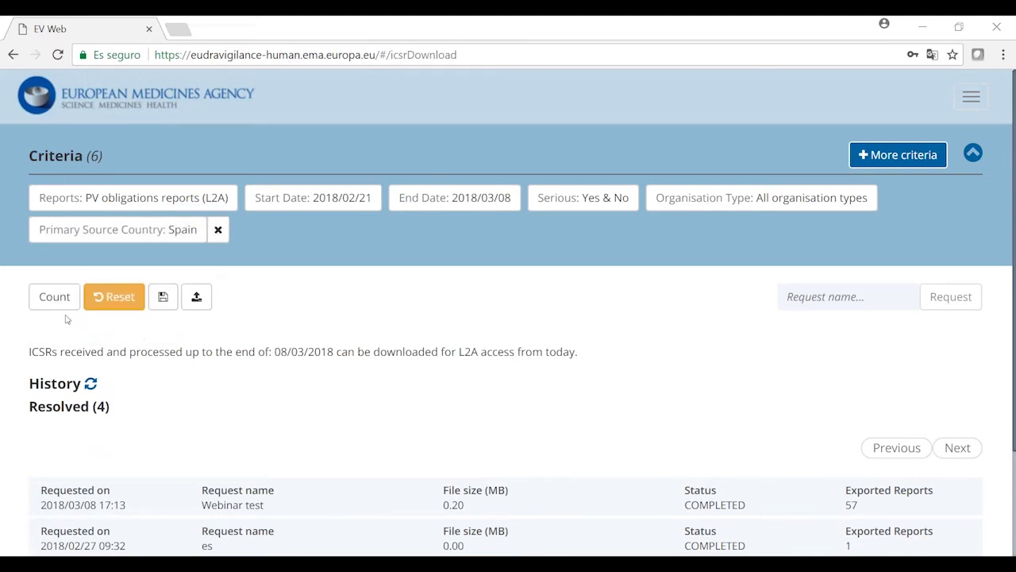
Save the current search criteria by downloading them as a file
left_click(168, 303)
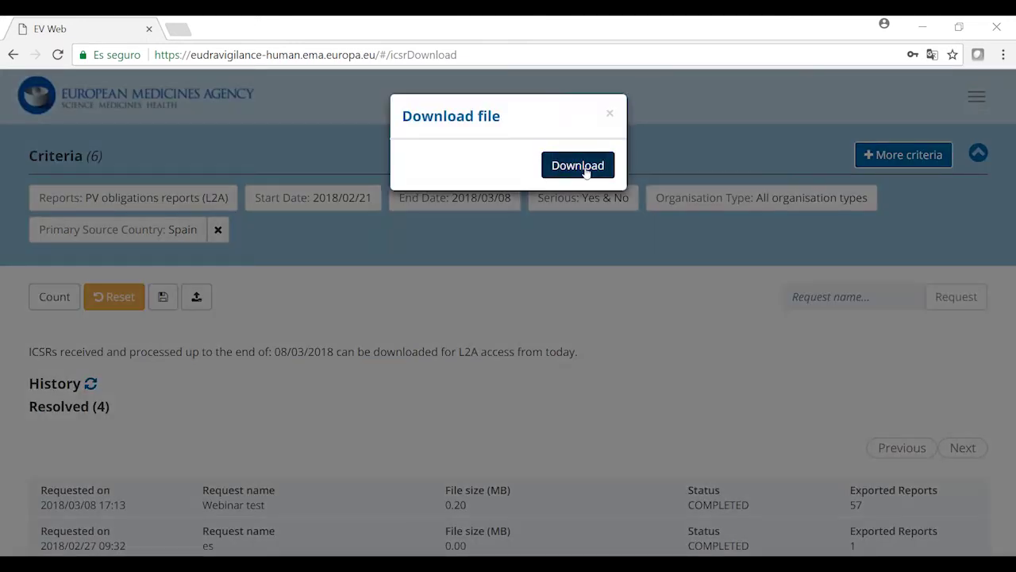
left_click(586, 168)
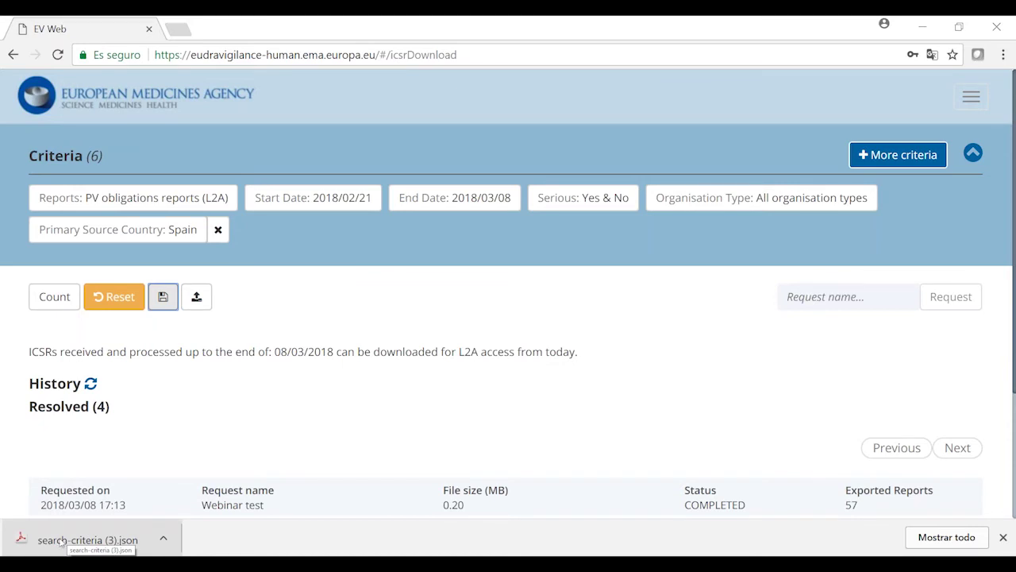
Load the saved criteria file search-criteria (1) from the old subfolder of the Webinar folder on the desktop
left_click(196, 296)
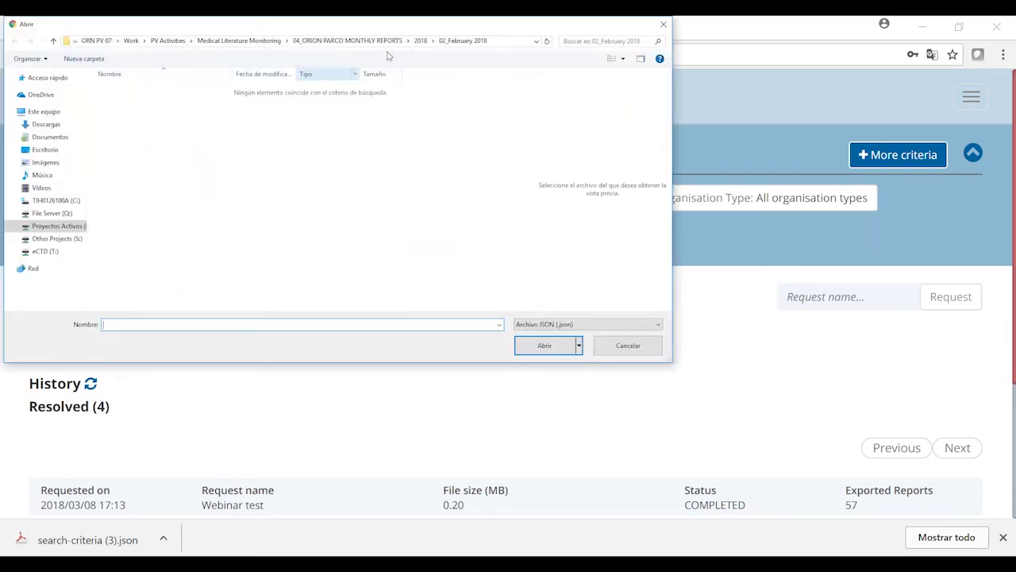
left_click(664, 26)
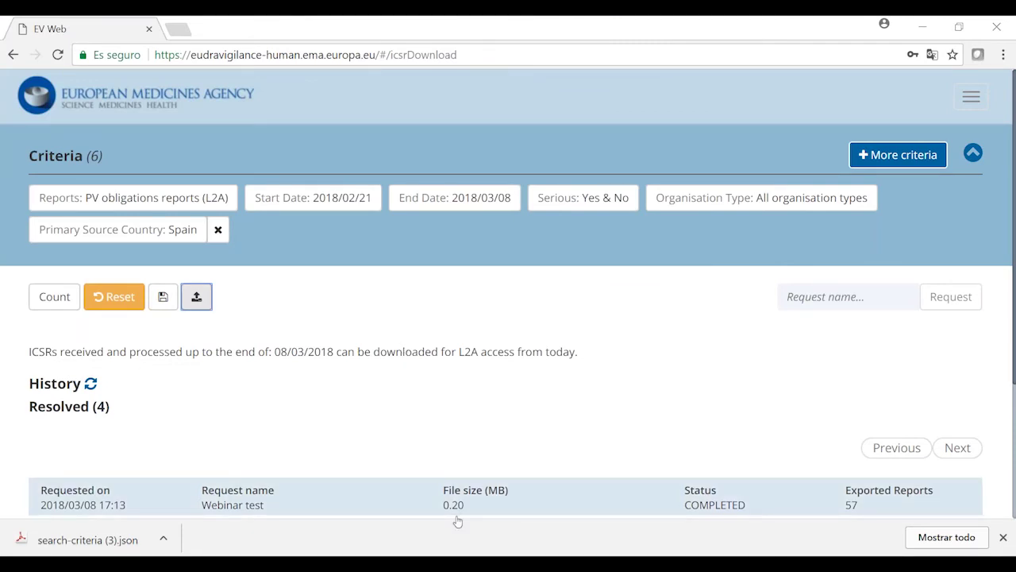
left_click(197, 298)
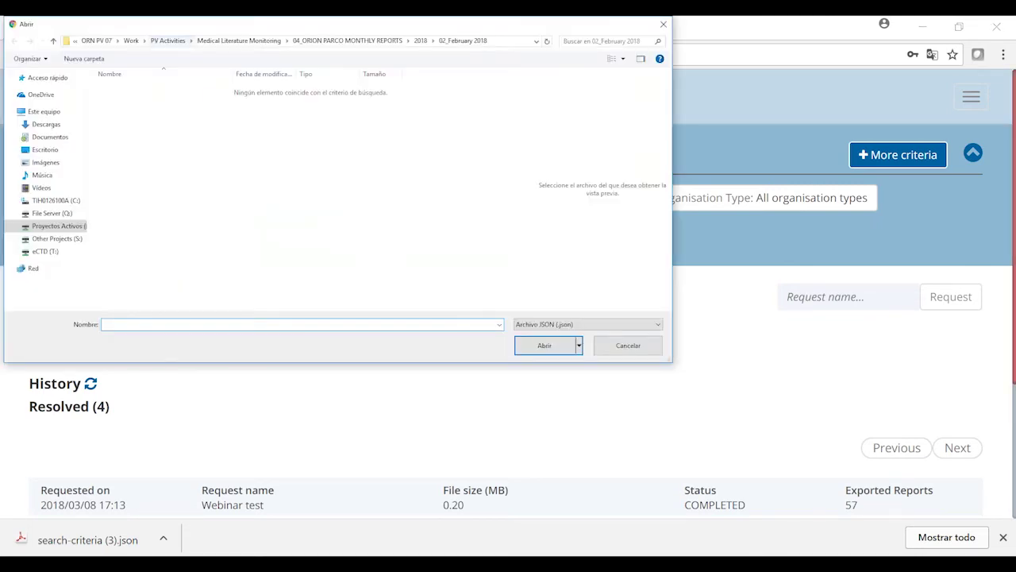
left_click(44, 111)
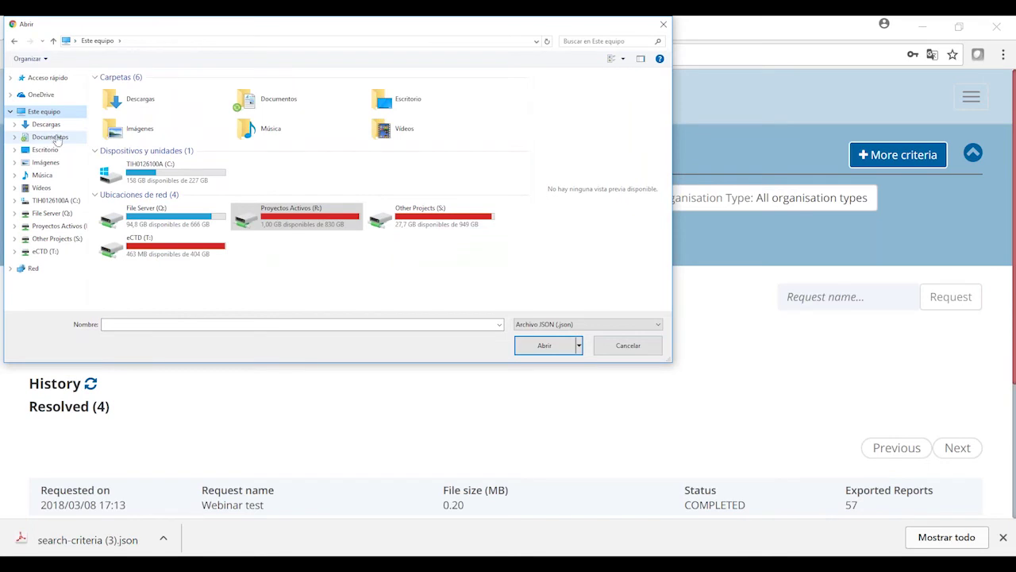
left_click(45, 150)
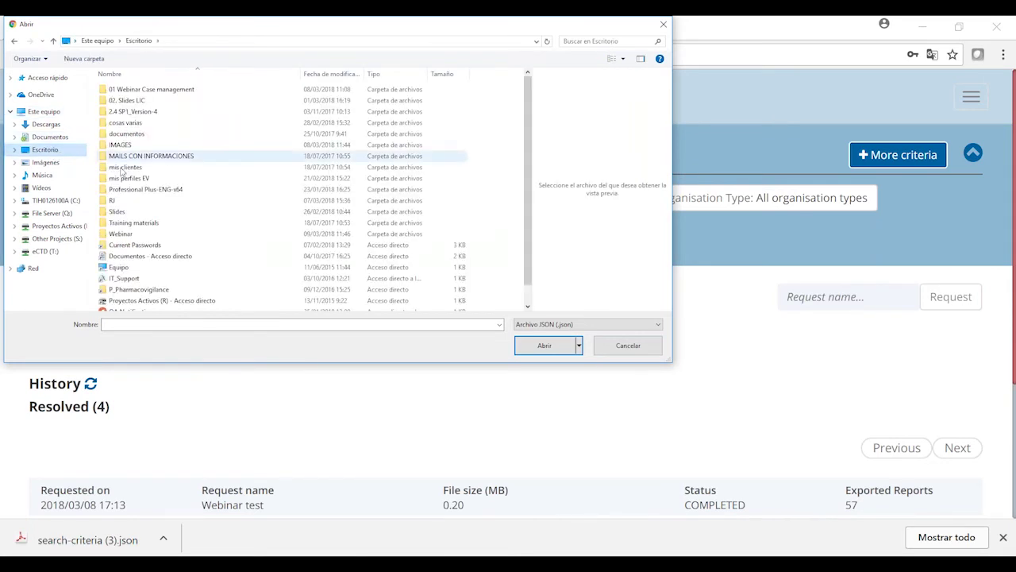
double_click(121, 234)
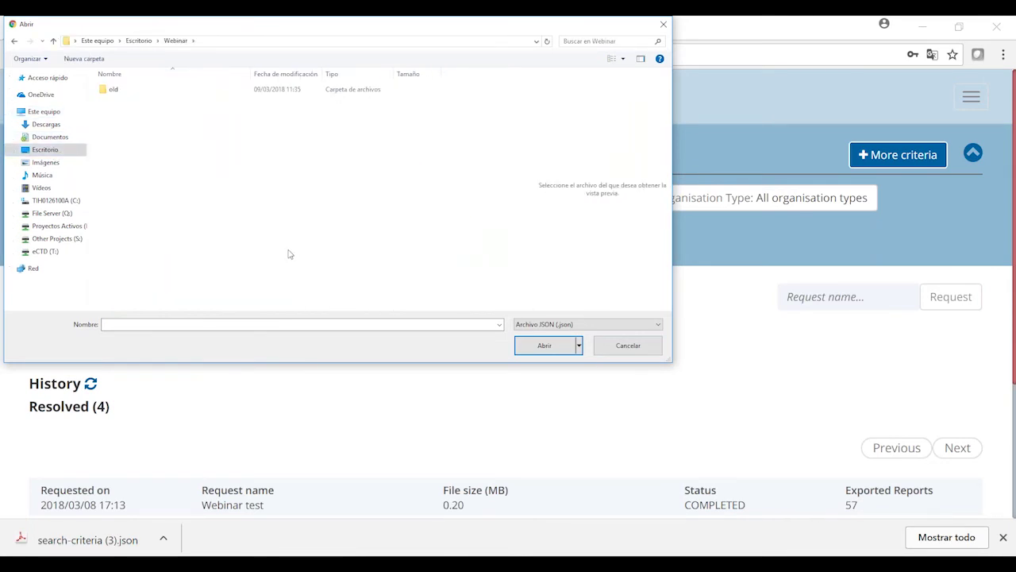
double_click(113, 90)
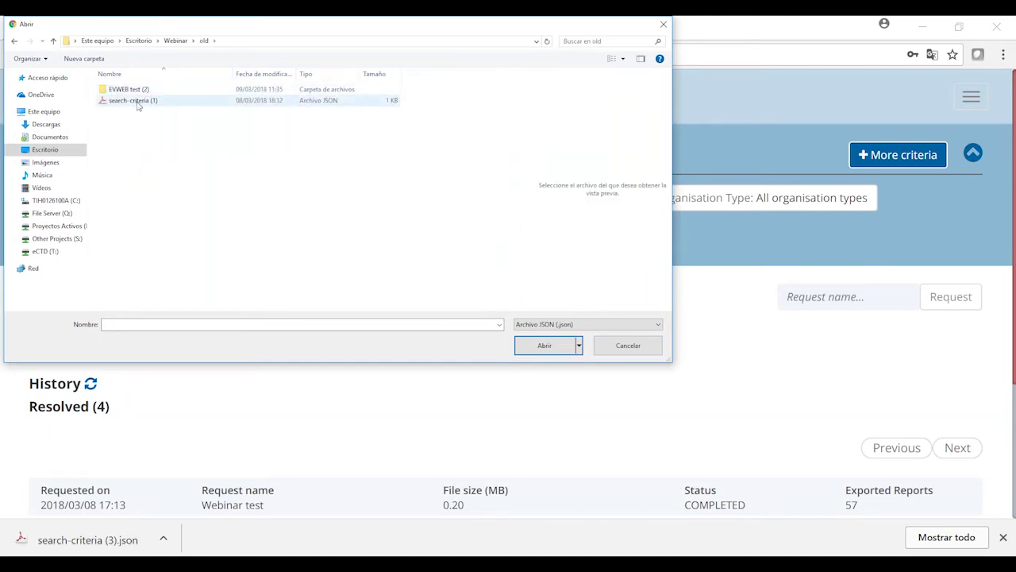
left_click(135, 101)
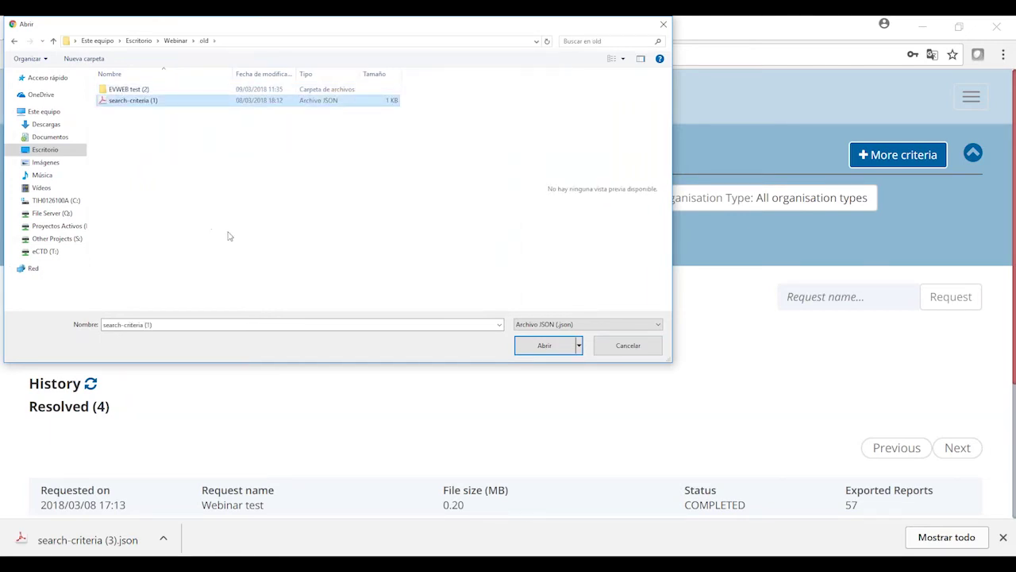
left_click(528, 346)
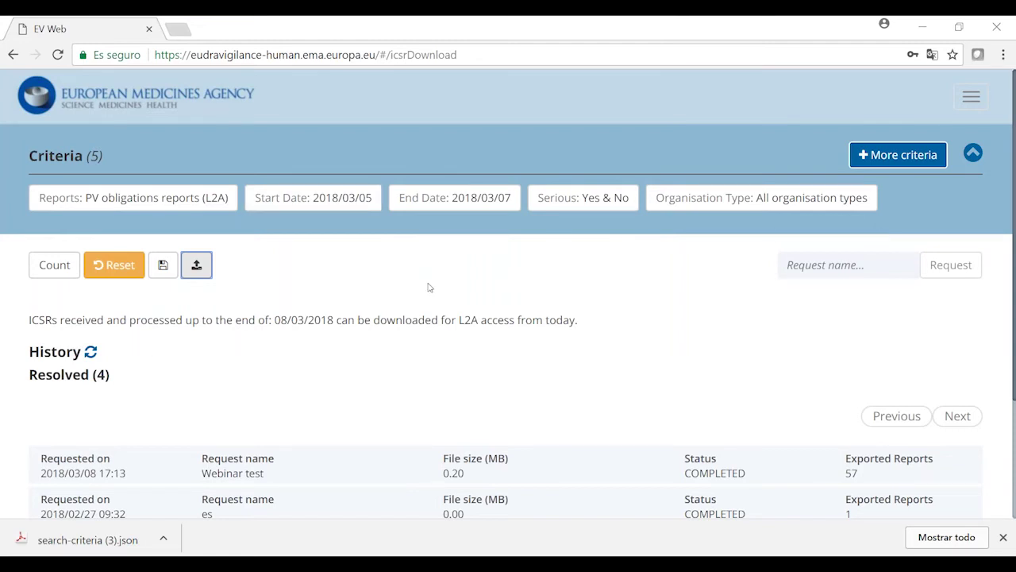
Count the reports matching the loaded criteria and download the completed Webinar test export from the history
left_click(55, 266)
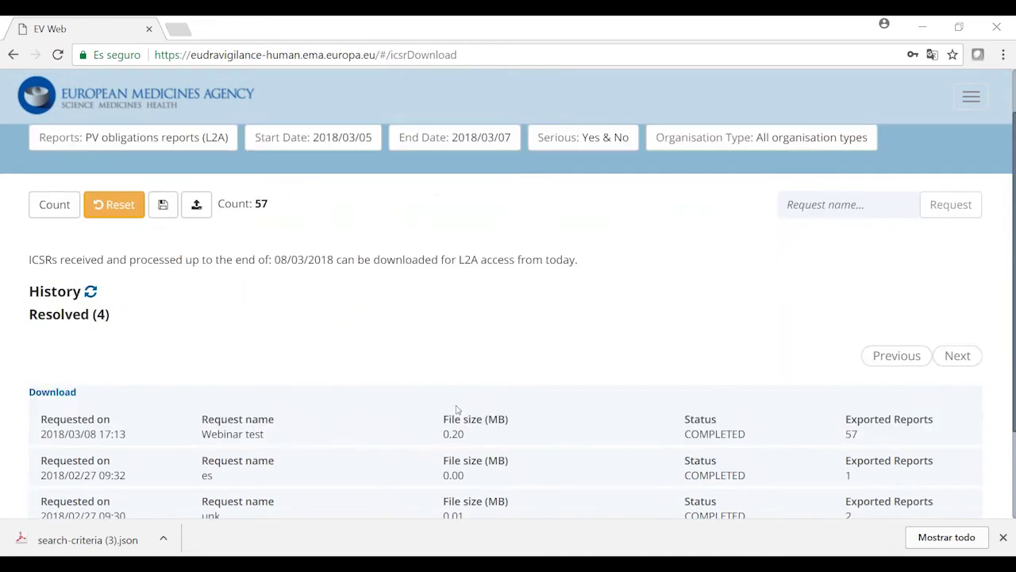
scroll(455, 409, "down", 2)
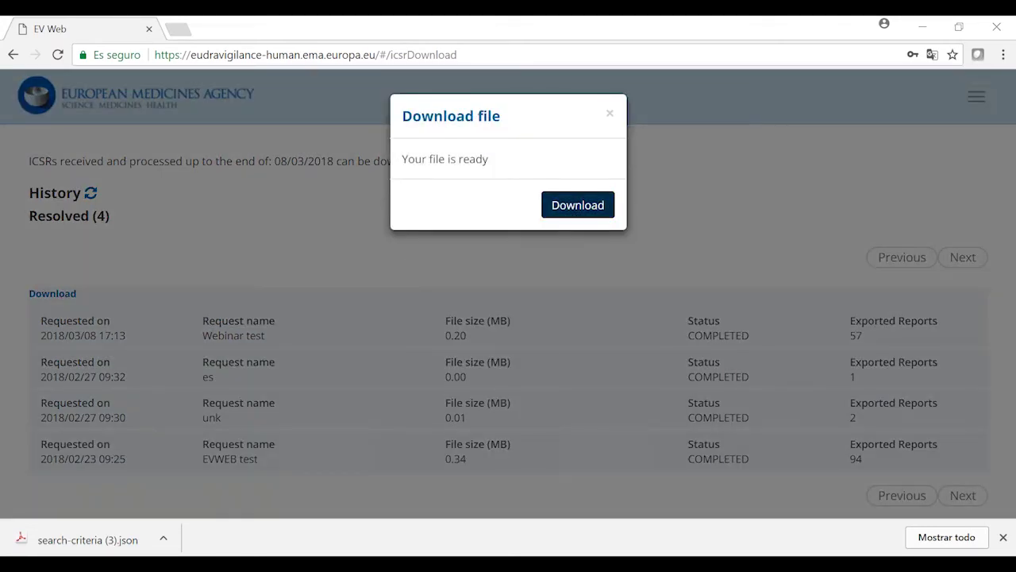
left_click(569, 213)
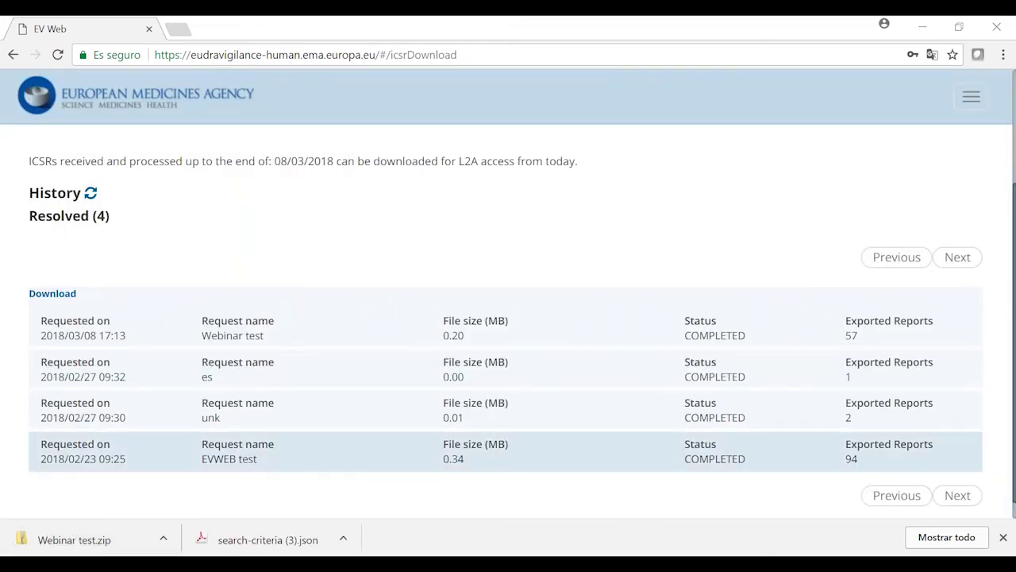
Place the downloaded Webinar test.zip in the Webinar folder and bring that folder into view
left_click_drag(74, 540, 493, 491)
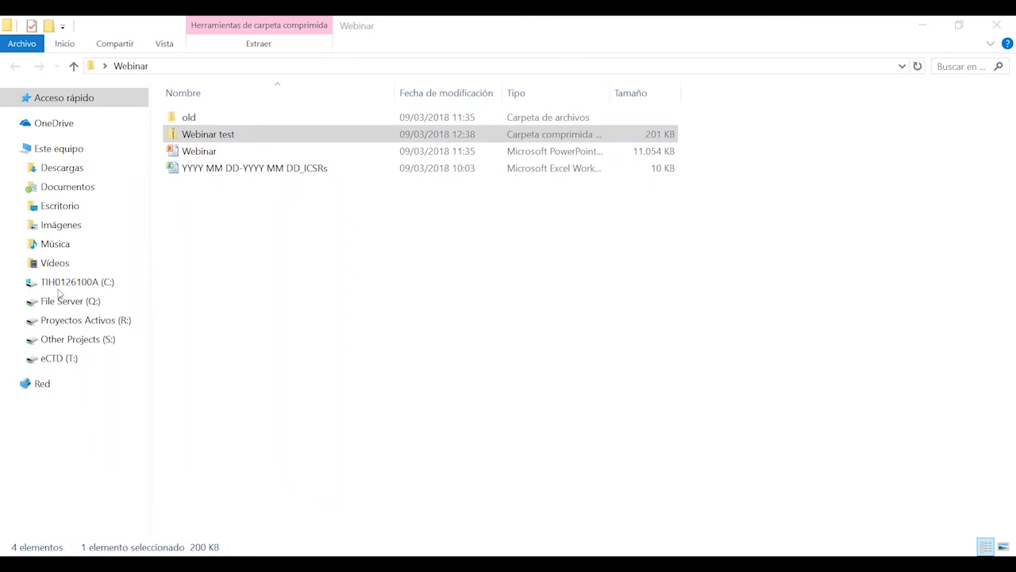
left_click(434, 367)
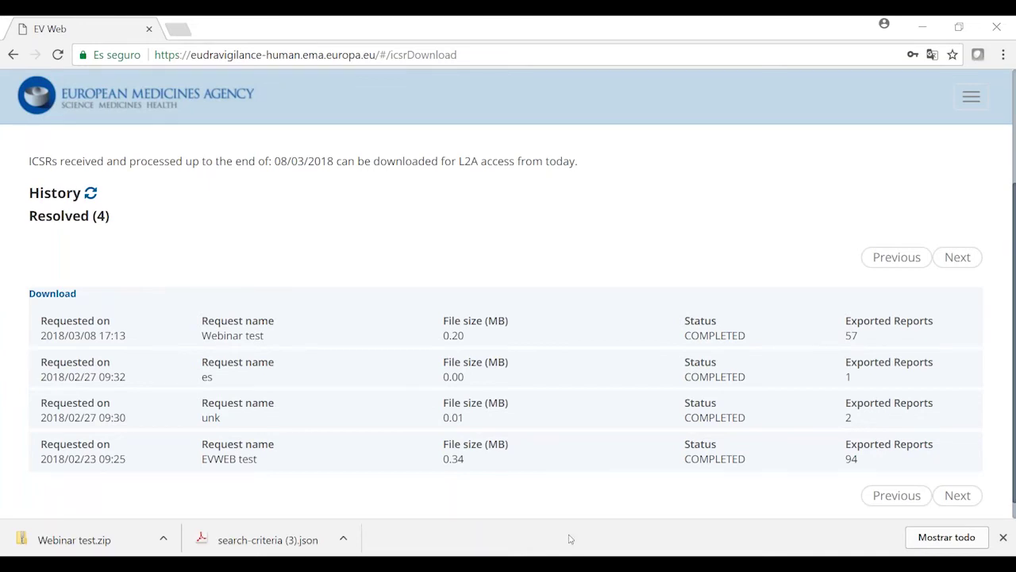
mouse_move(381, 555)
left_click(466, 500)
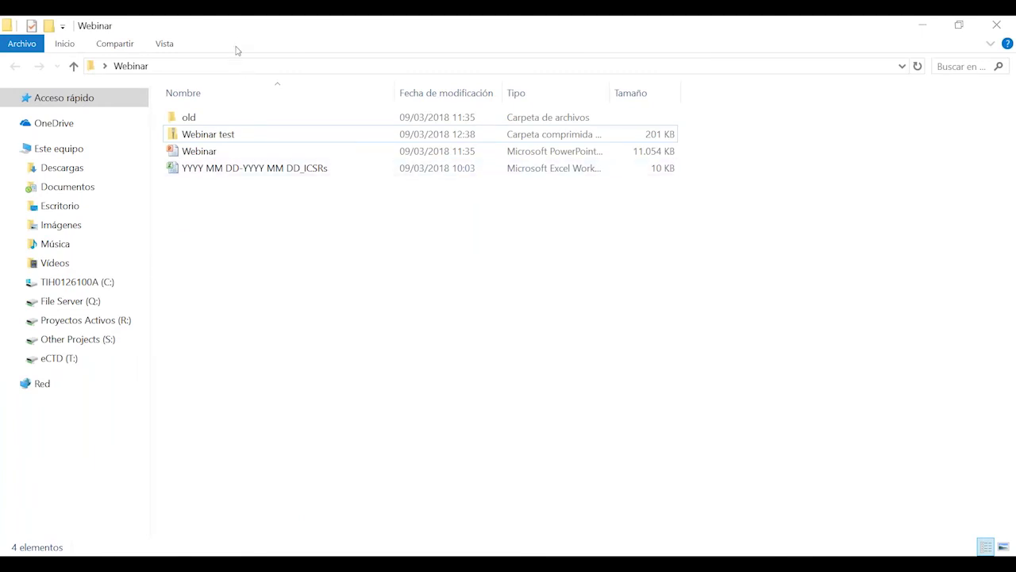
Check the contents of the Webinar test zip and extract all its files within the Webinar folder
double_click(220, 135)
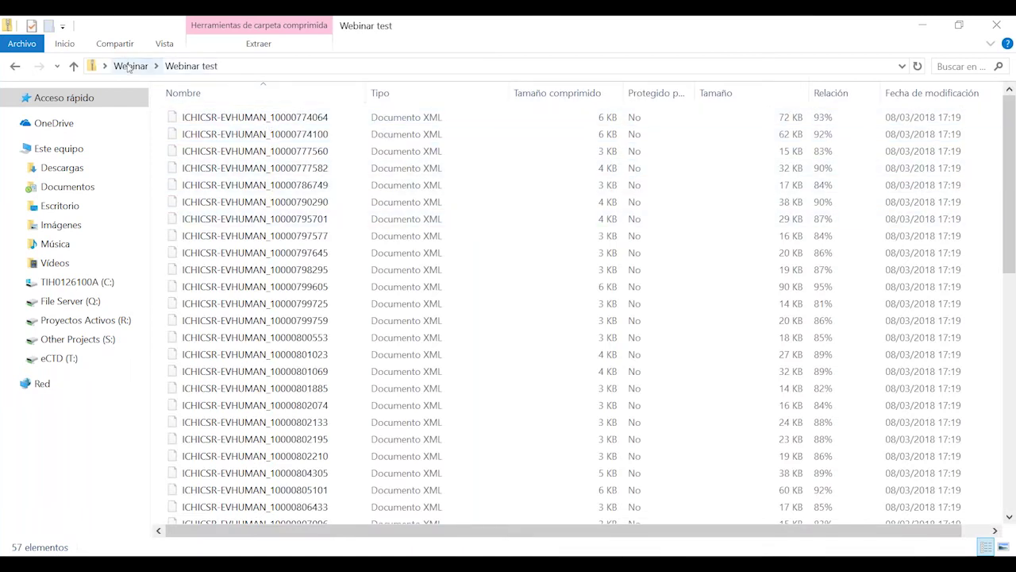
left_click(129, 67)
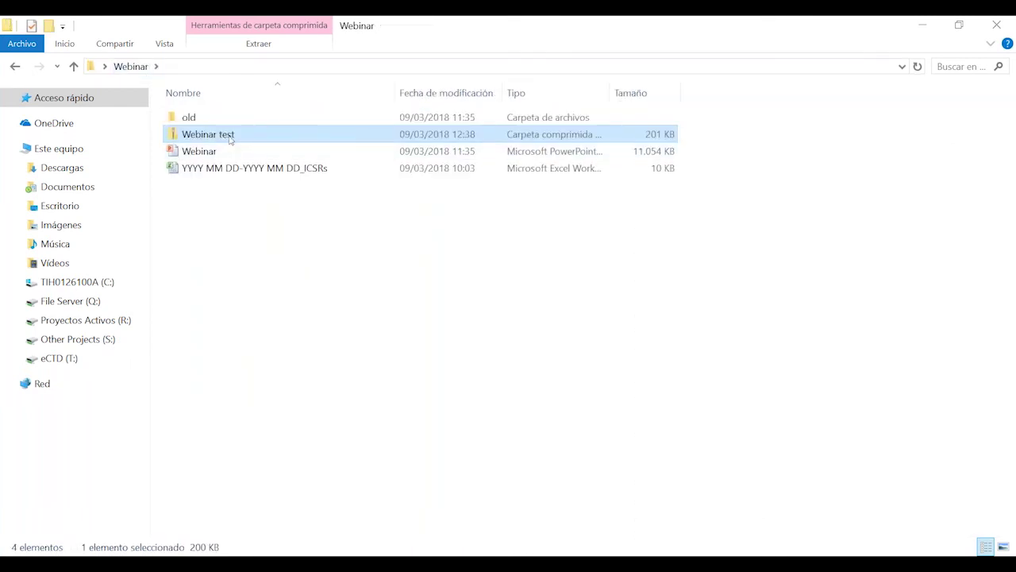
right_click(229, 139)
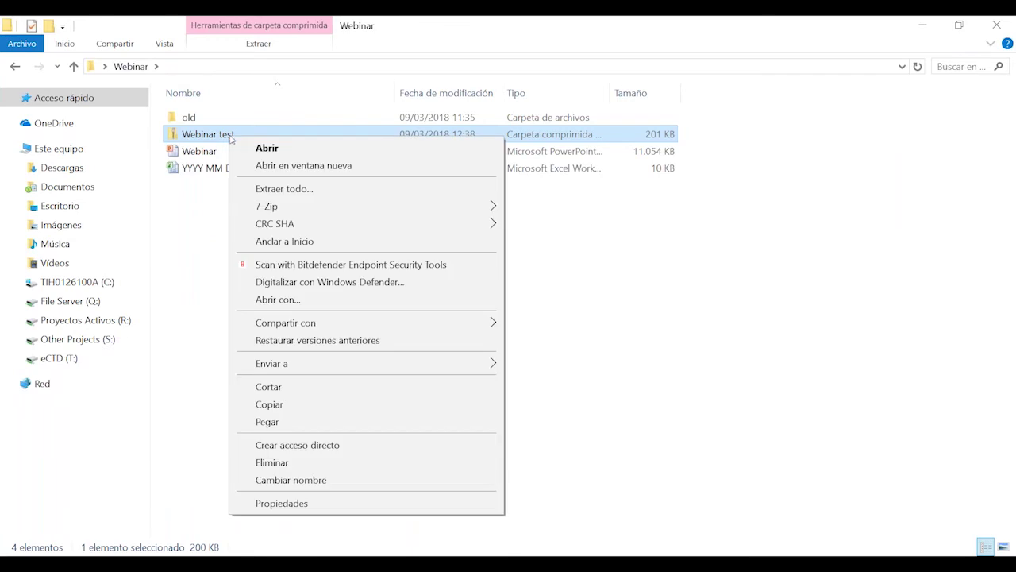
left_click(300, 194)
left_click(593, 392)
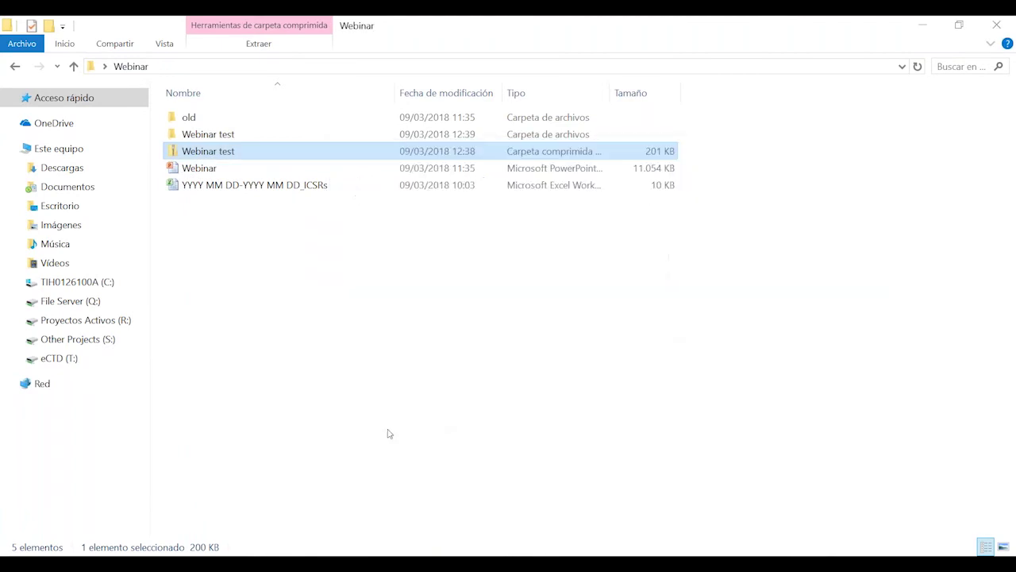
Open the extracted Webinar test folder and examine the ICHICSR and MASTERPMICSR XML files
double_click(223, 140)
scroll(302, 270, "down", 8)
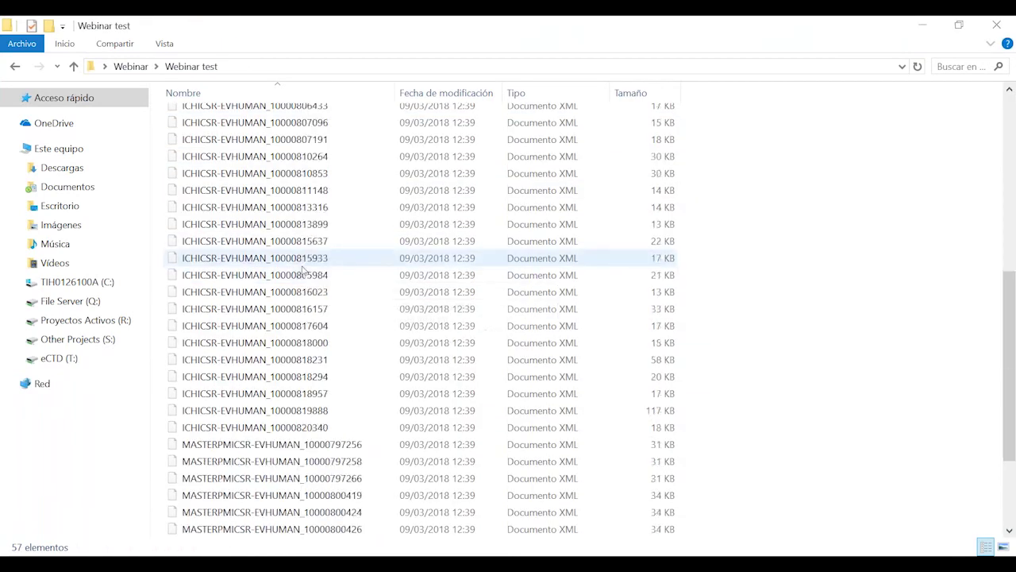
scroll(302, 270, "down", 3)
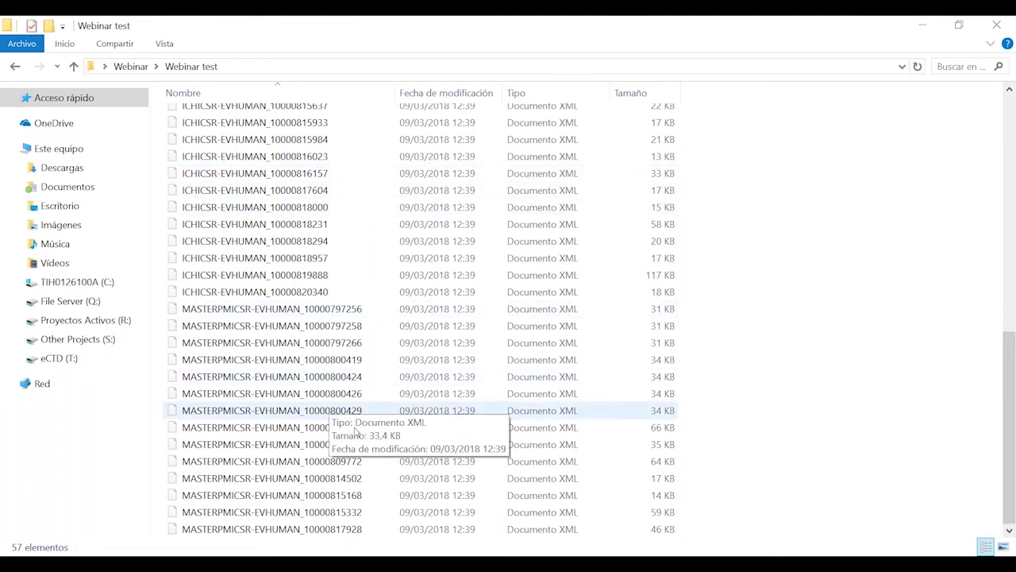
Switch back to EV Web in Chrome and open the workspace page
mouse_move(441, 534)
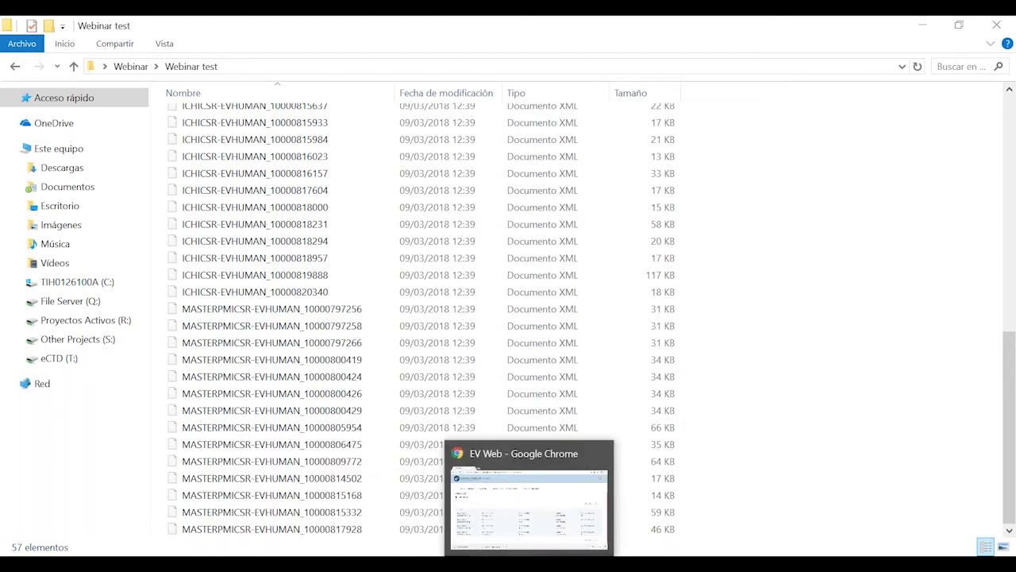
left_click(547, 500)
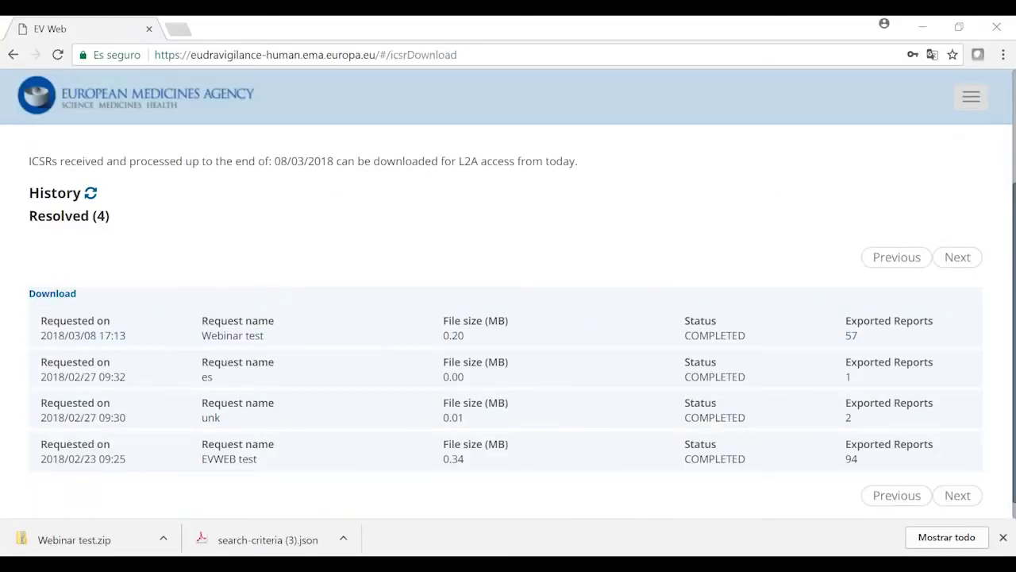
left_click(969, 102)
left_click(950, 153)
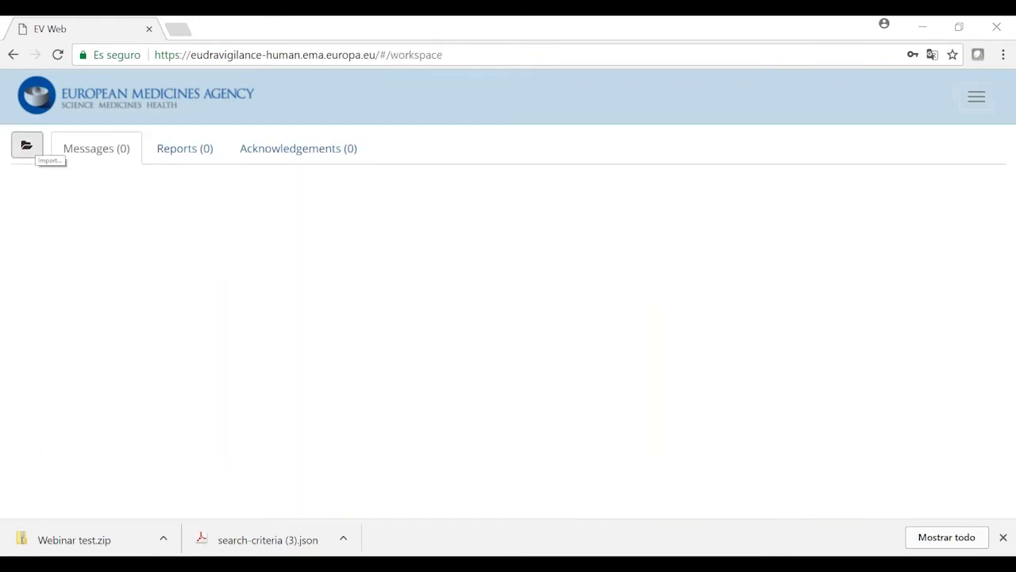
left_click(26, 145)
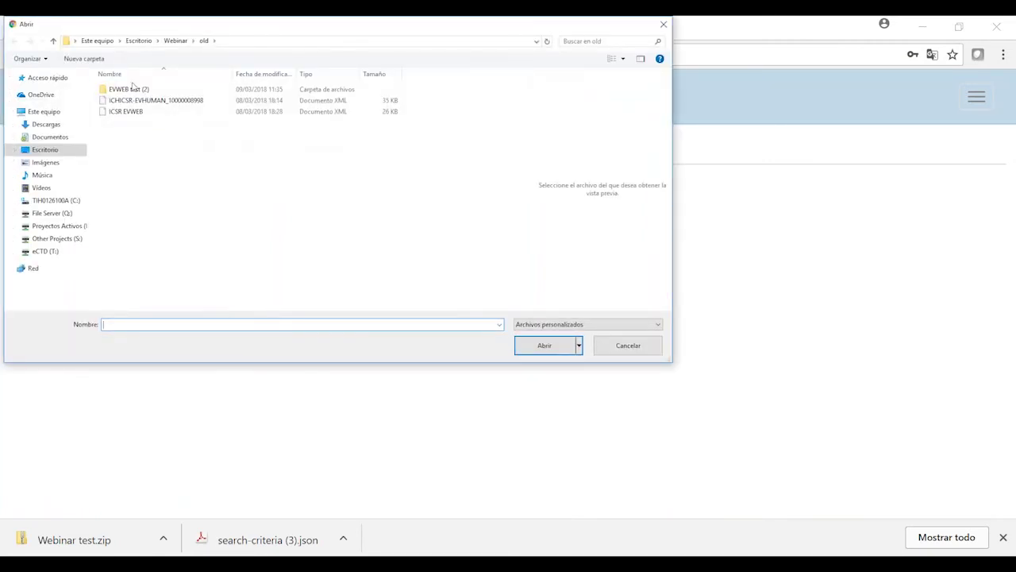
left_click(180, 41)
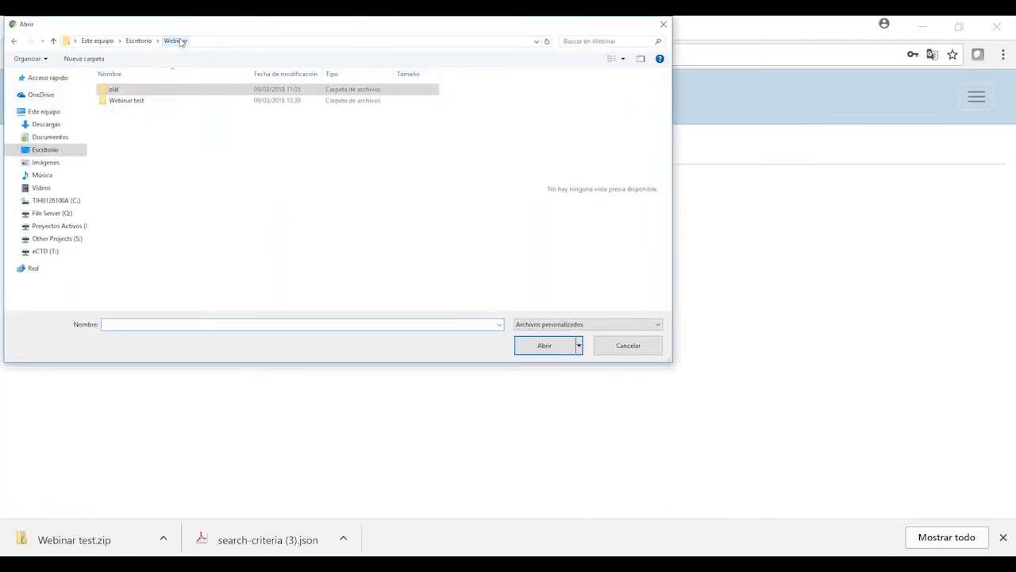
left_click(123, 104)
double_click(123, 103)
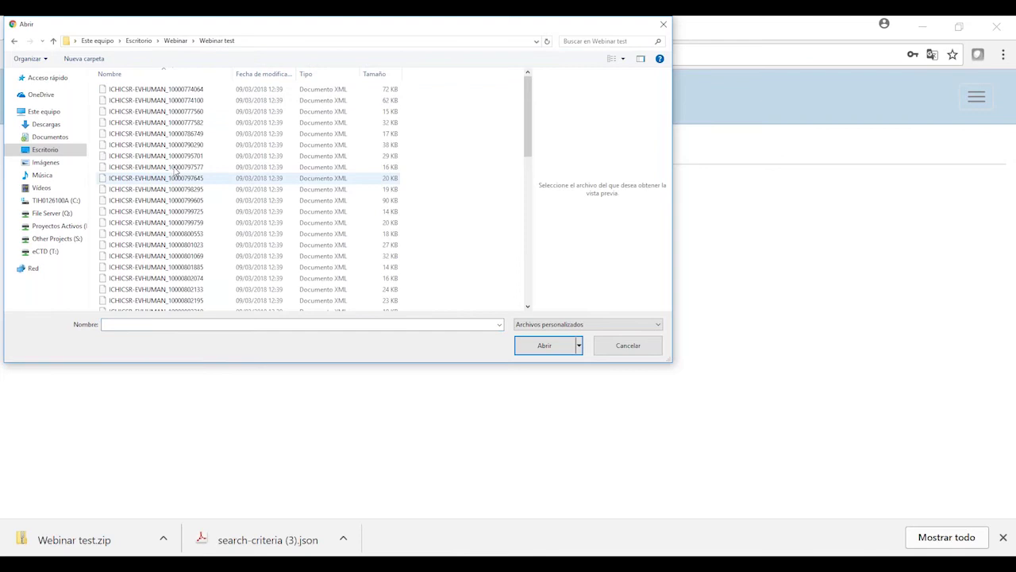
left_click(155, 92)
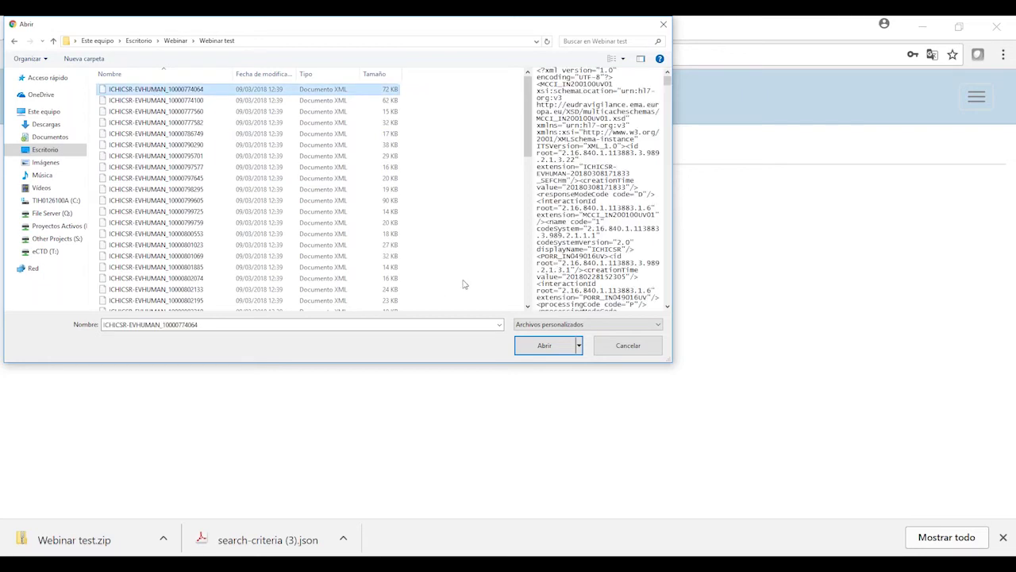
left_click(544, 346)
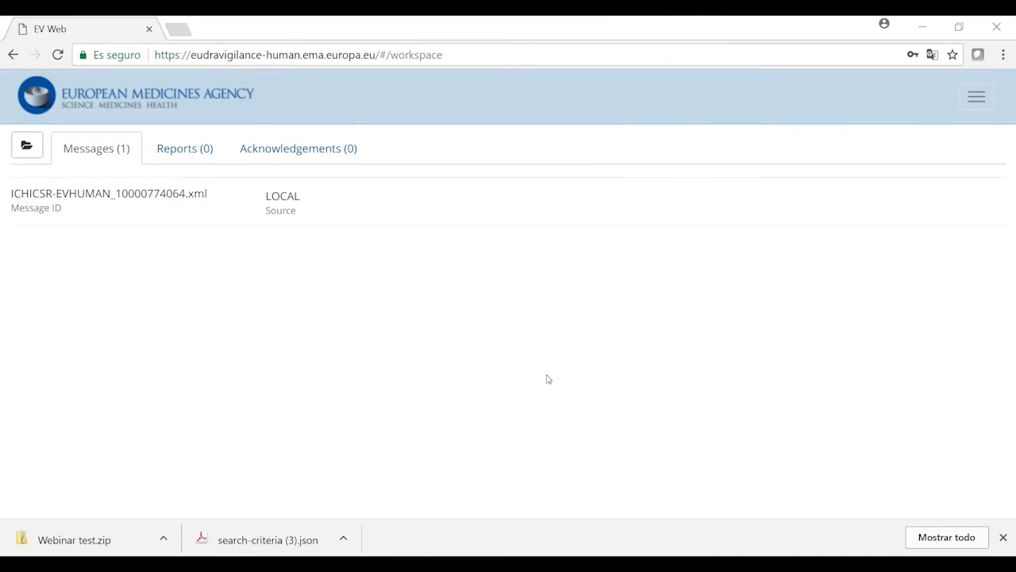
Open the imported message and expand its safety report and Patient branch to examine the case sections
left_click(77, 211)
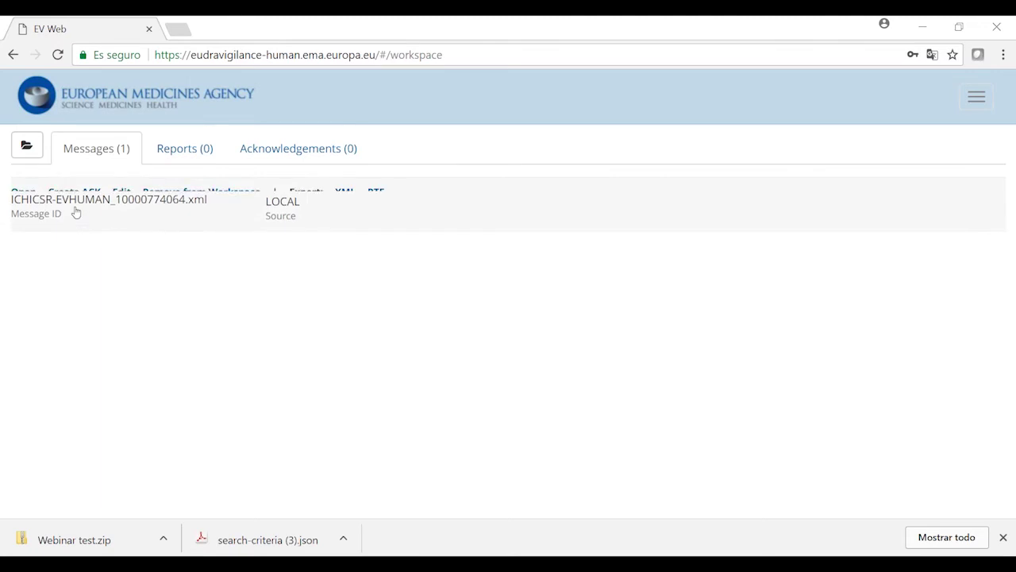
left_click(23, 193)
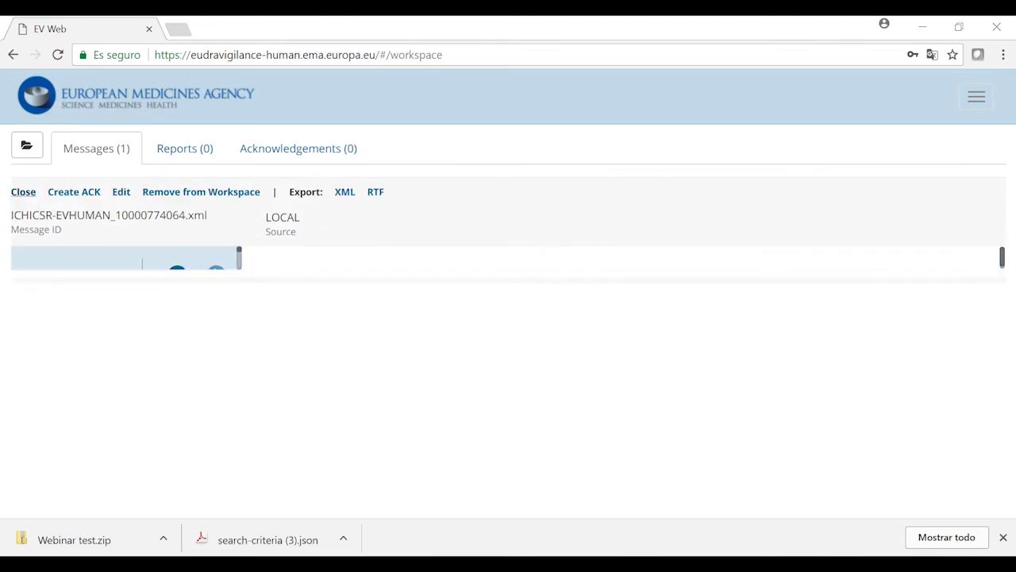
left_click(76, 381)
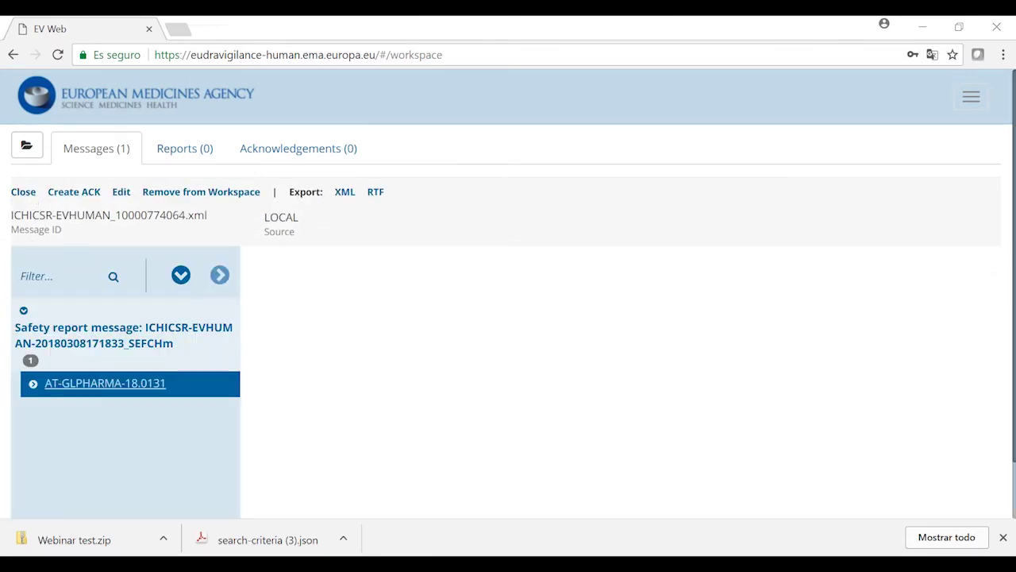
left_click(32, 383)
scroll(111, 373, "down", 1)
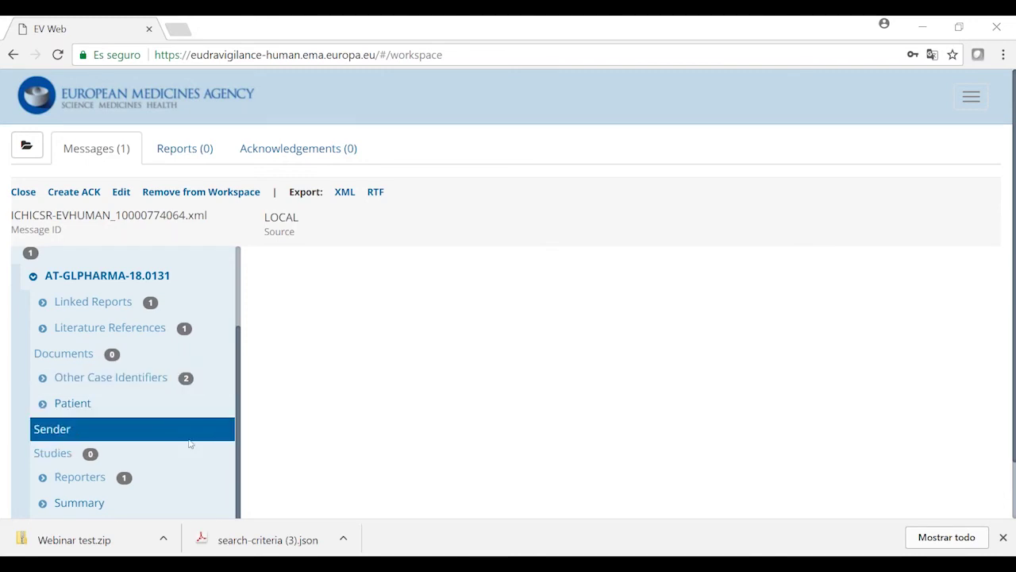
scroll(184, 443, "down", 1)
scroll(386, 403, "down", 1)
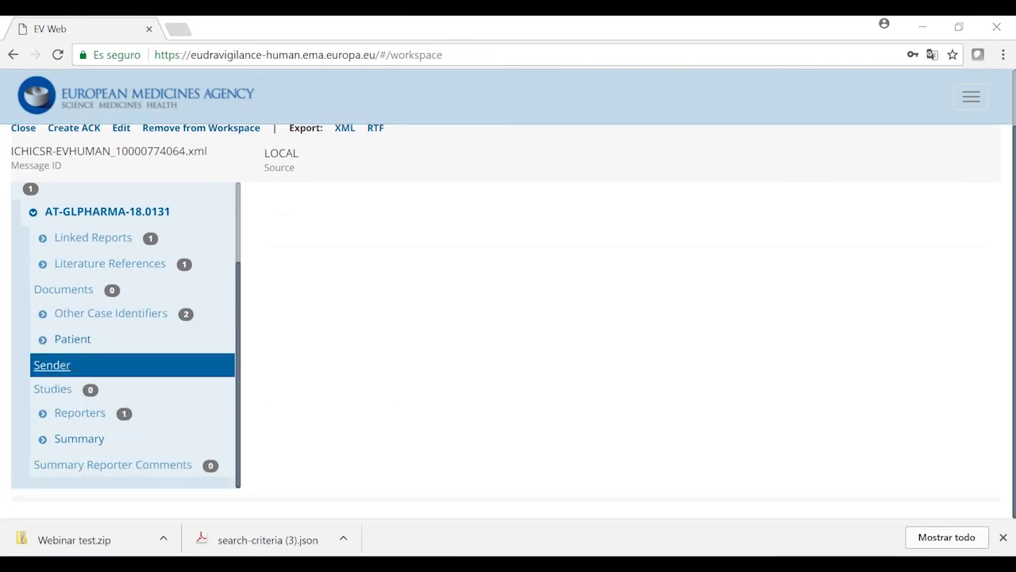
left_click(43, 341)
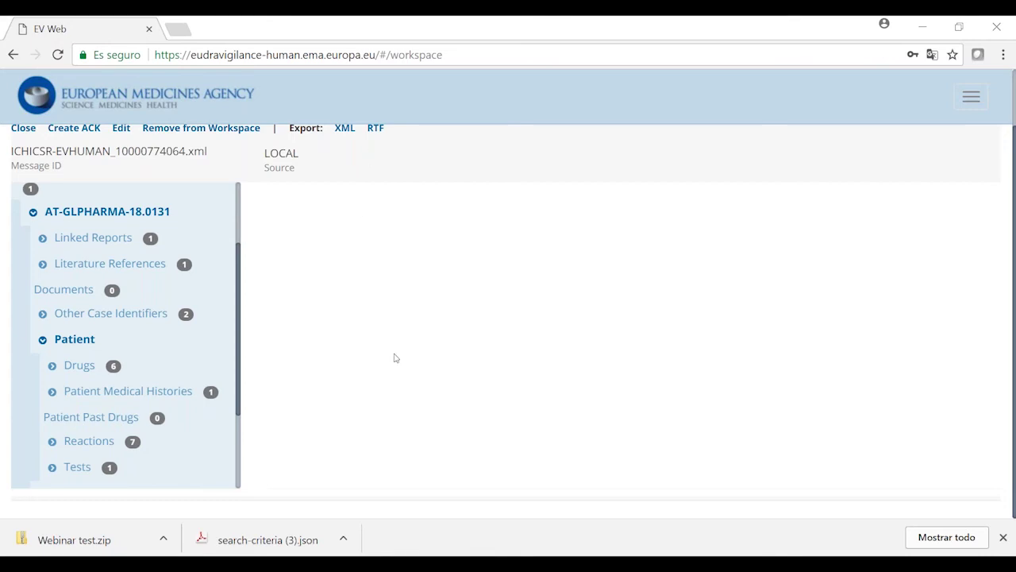
Export the message as RTF, download the file and place it in the Webinar test folder
left_click(375, 129)
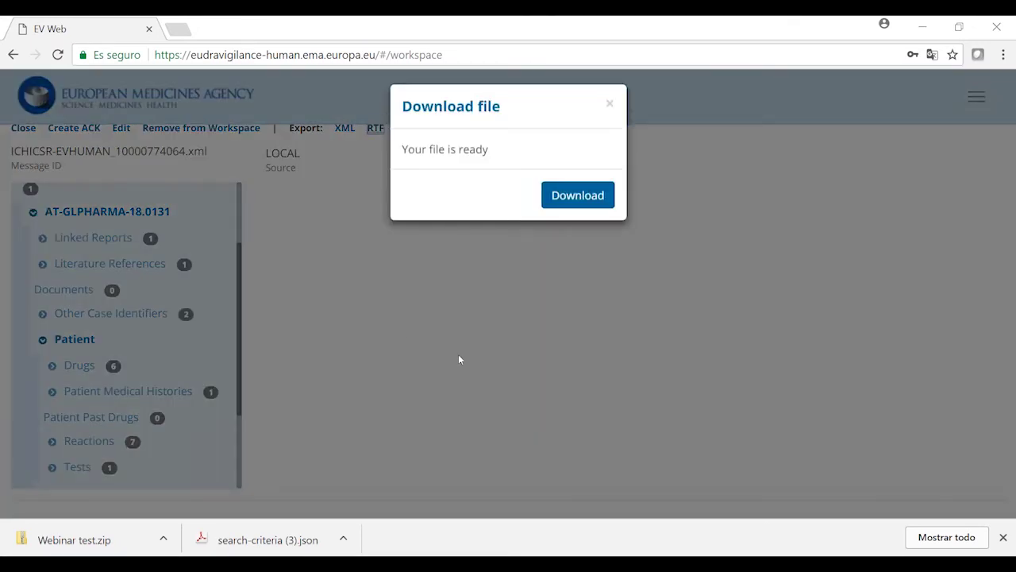
left_click(573, 208)
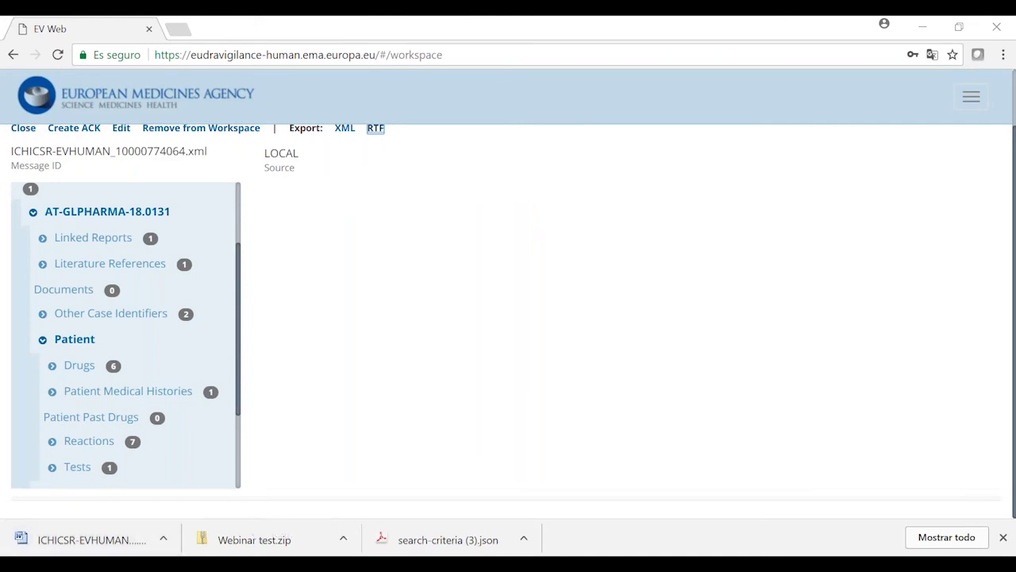
left_click_drag(411, 565, 334, 206)
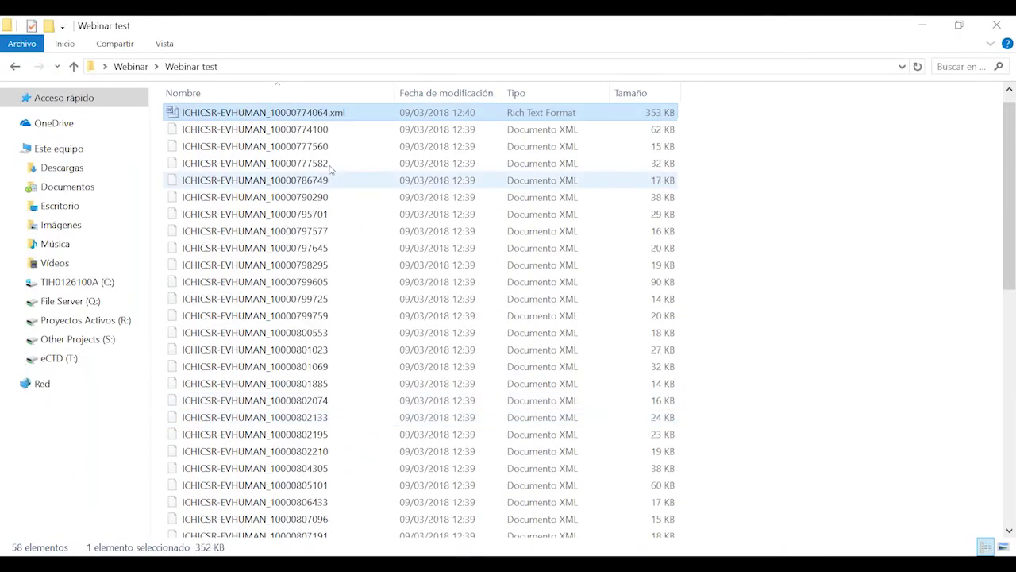
Open the exported RTF report in Word, review its reporter, patient, medical history and reaction sections, and close it
double_click(288, 114)
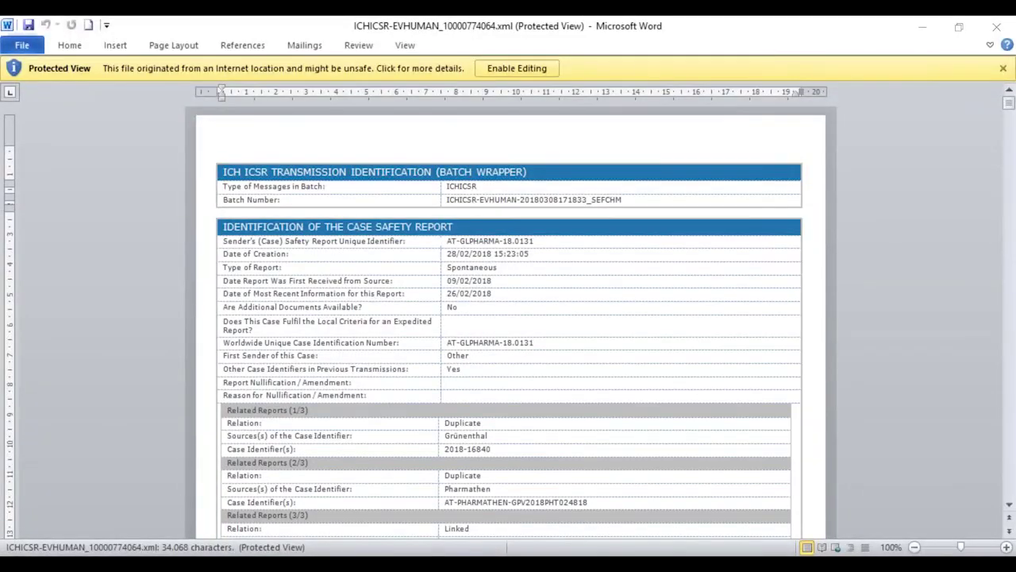
scroll(633, 263, "down", 15)
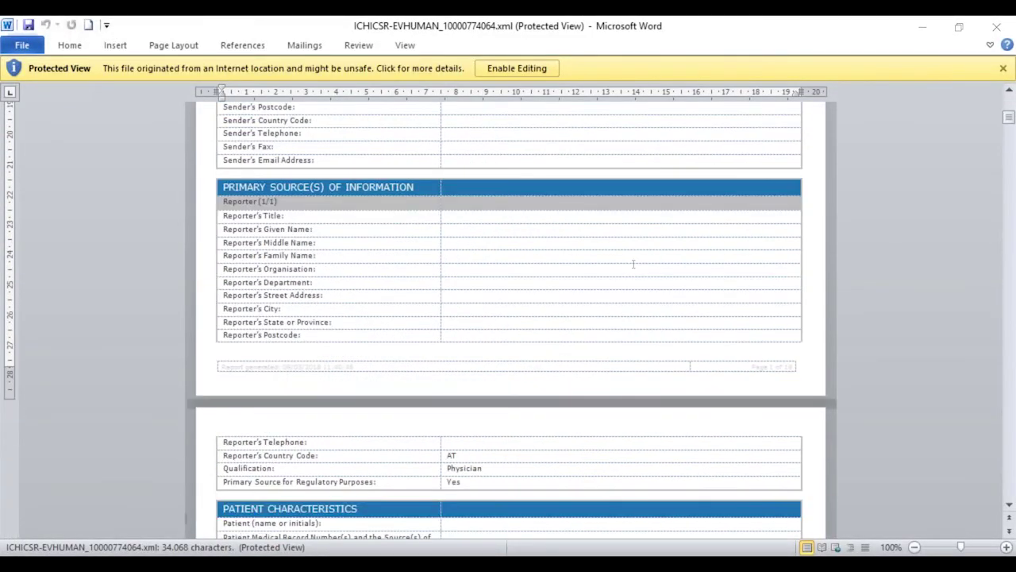
scroll(633, 263, "down", 5)
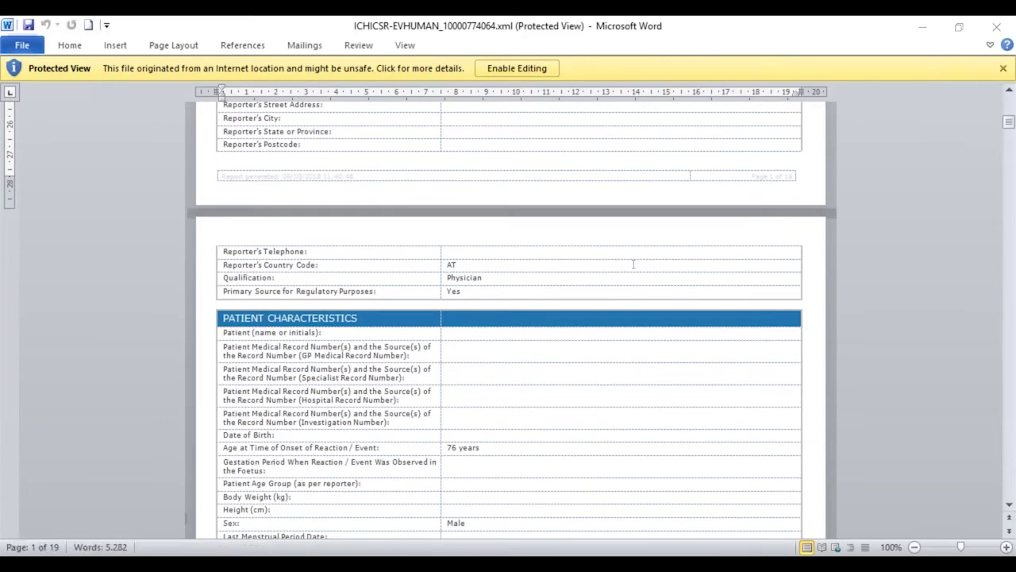
scroll(632, 264, "down", 1)
scroll(632, 263, "down", 10)
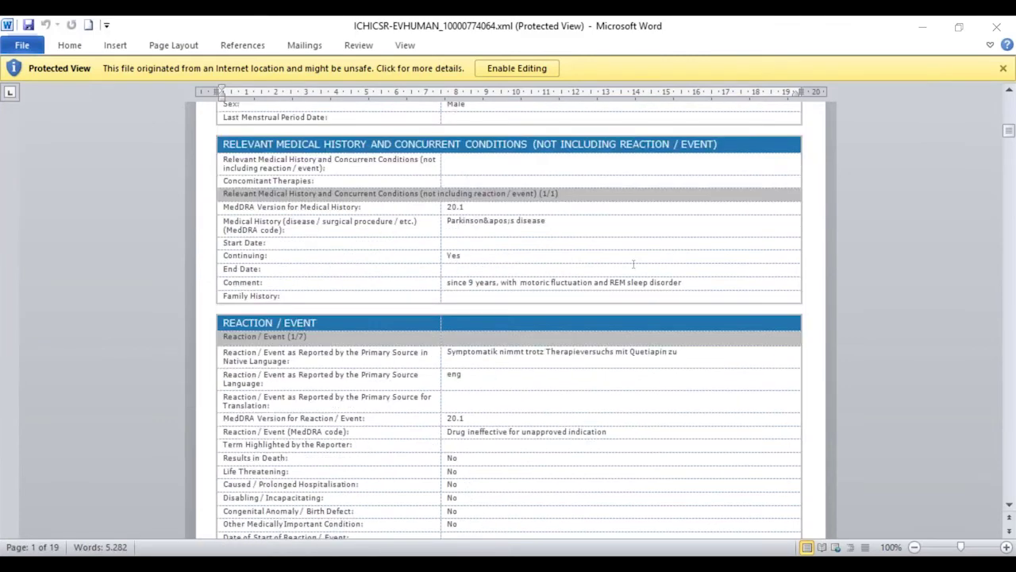
scroll(633, 263, "up", 15)
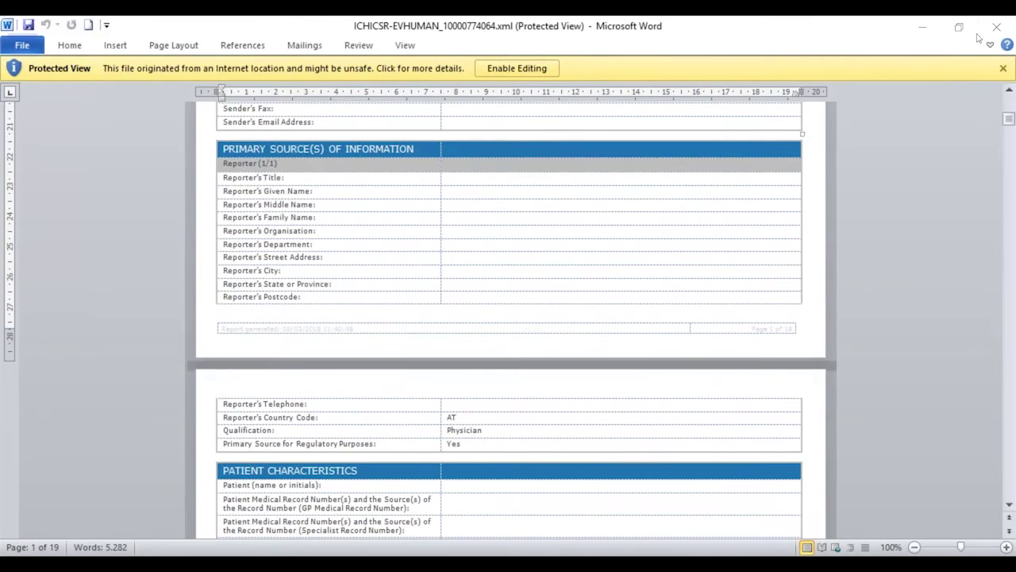
left_click(992, 33)
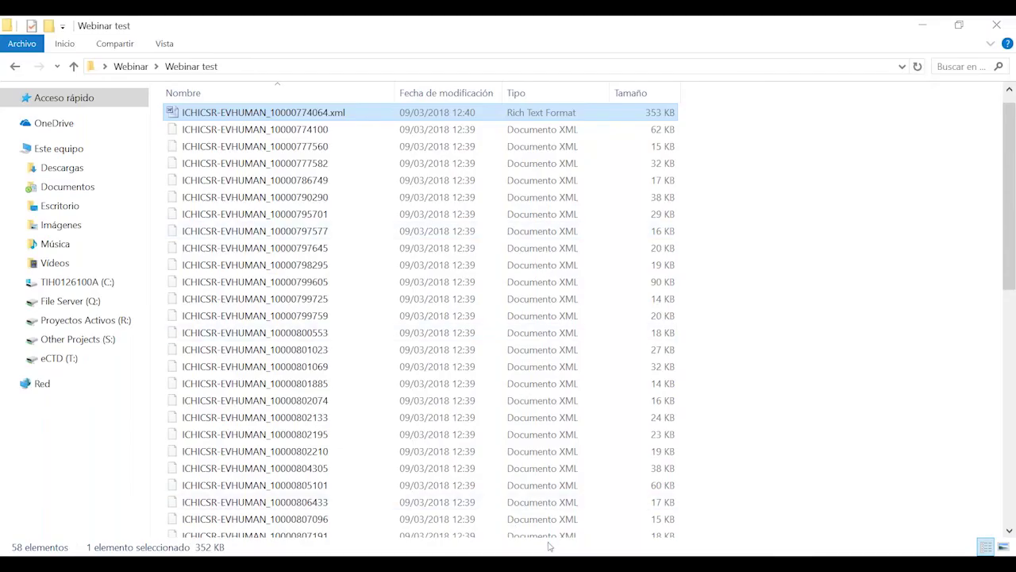
Switch to PcVmanager and filter the Task View by AllTasks
left_click(565, 523)
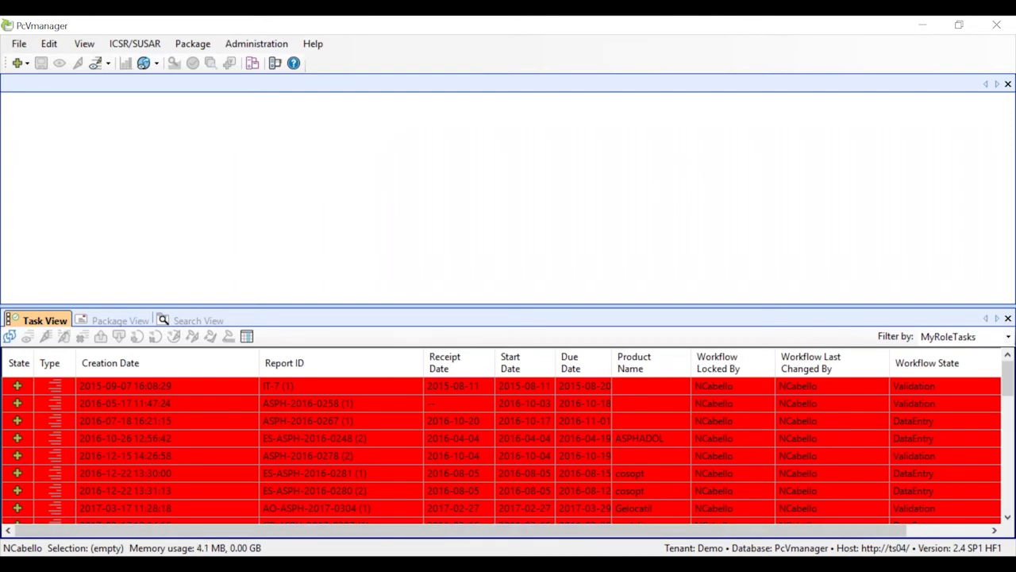
mouse_move(411, 556)
left_click(497, 496)
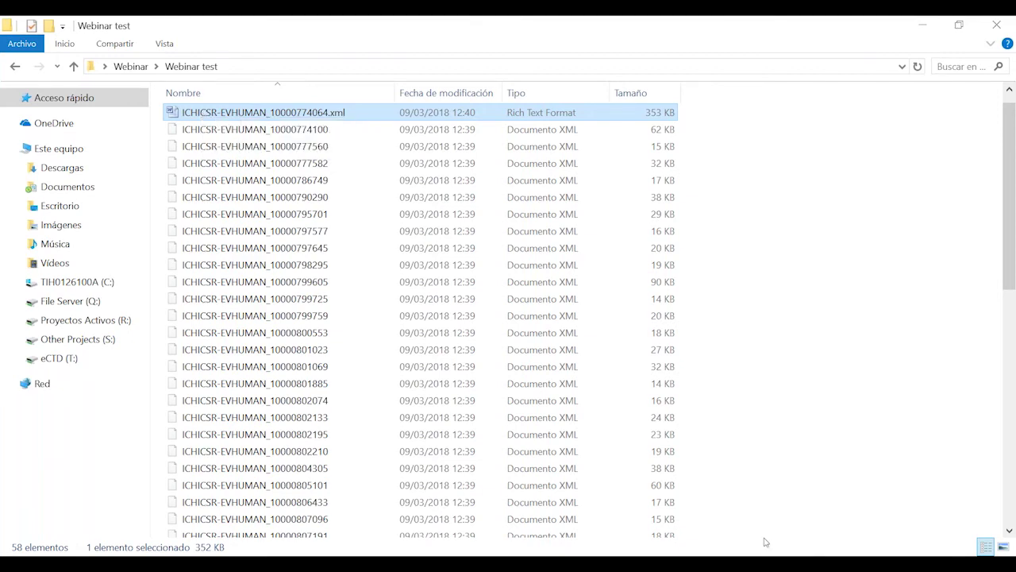
key("alt+Tab")
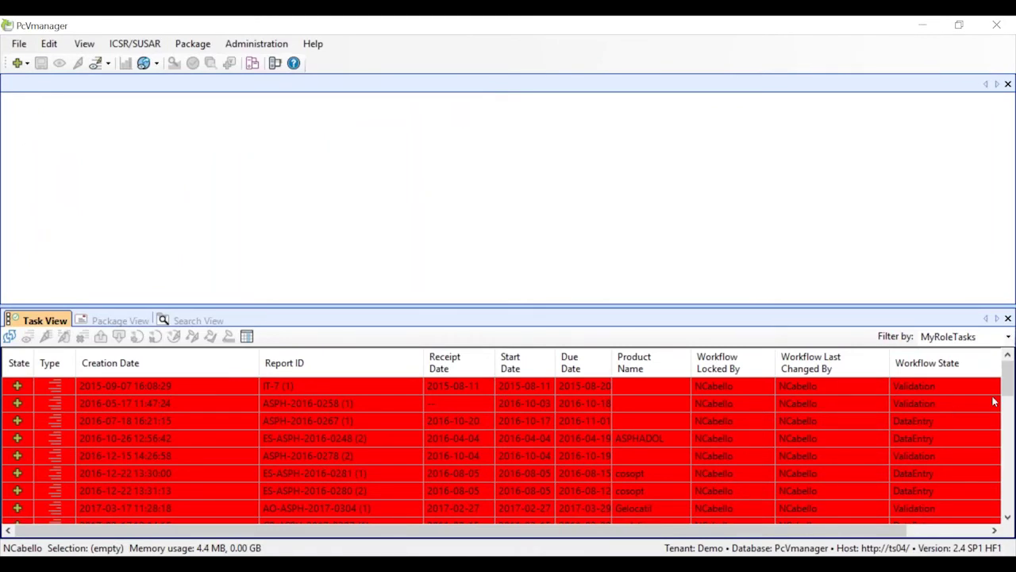
left_click(1008, 336)
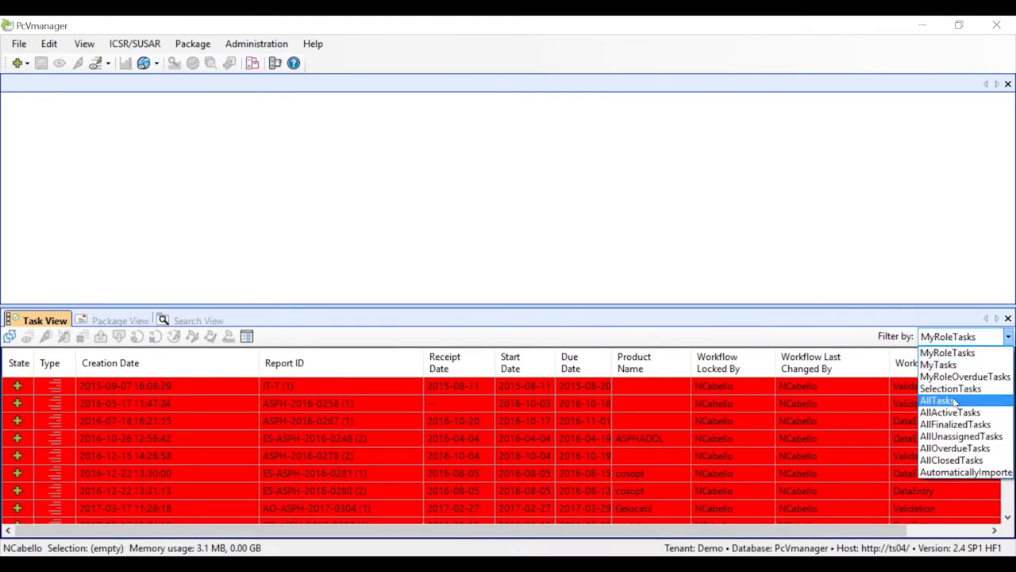
left_click(952, 397)
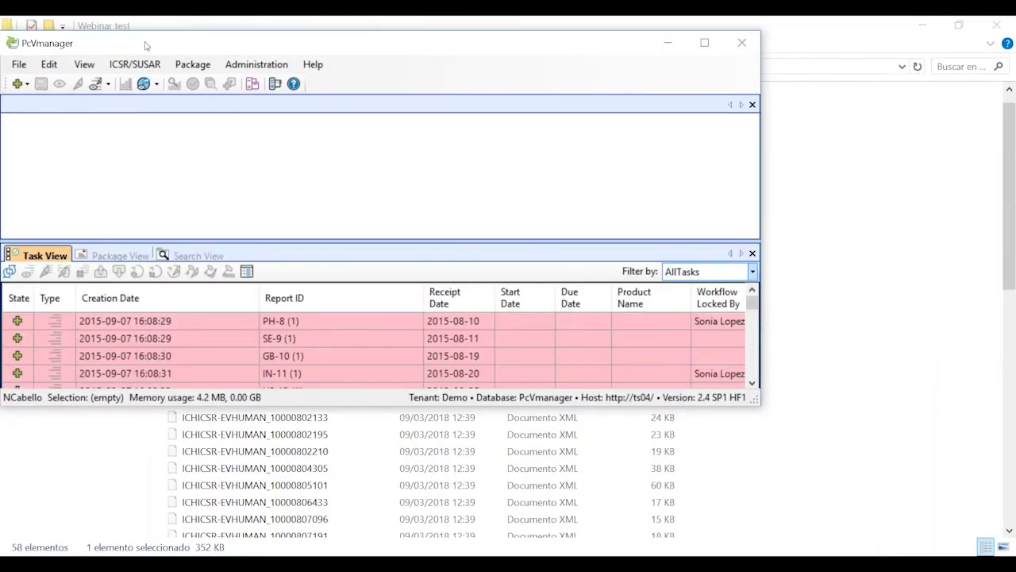
left_click_drag(145, 46, 261, 46)
left_click(135, 66)
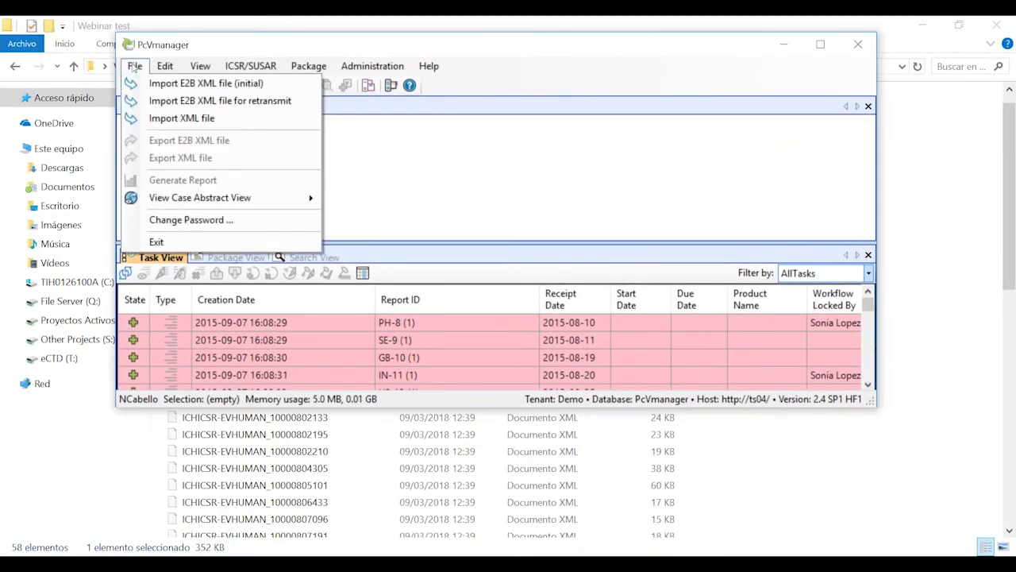
left_click(199, 84)
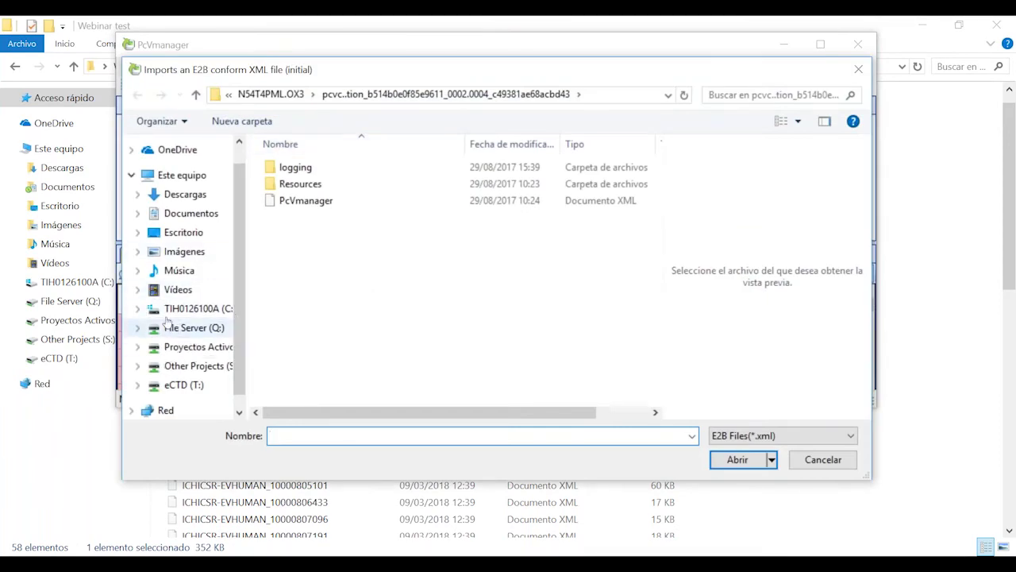
left_click(177, 233)
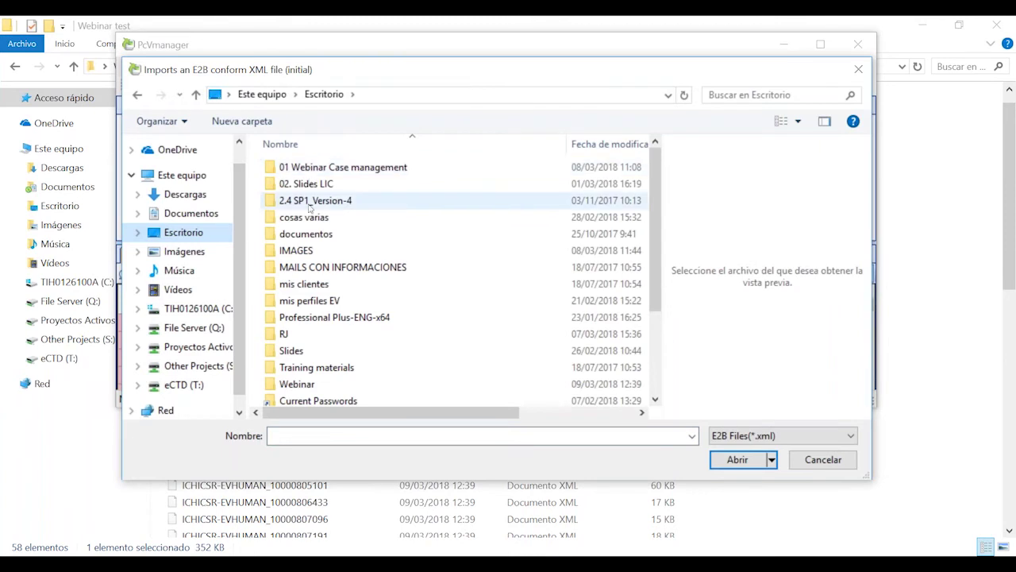
scroll(335, 321, "down", 2)
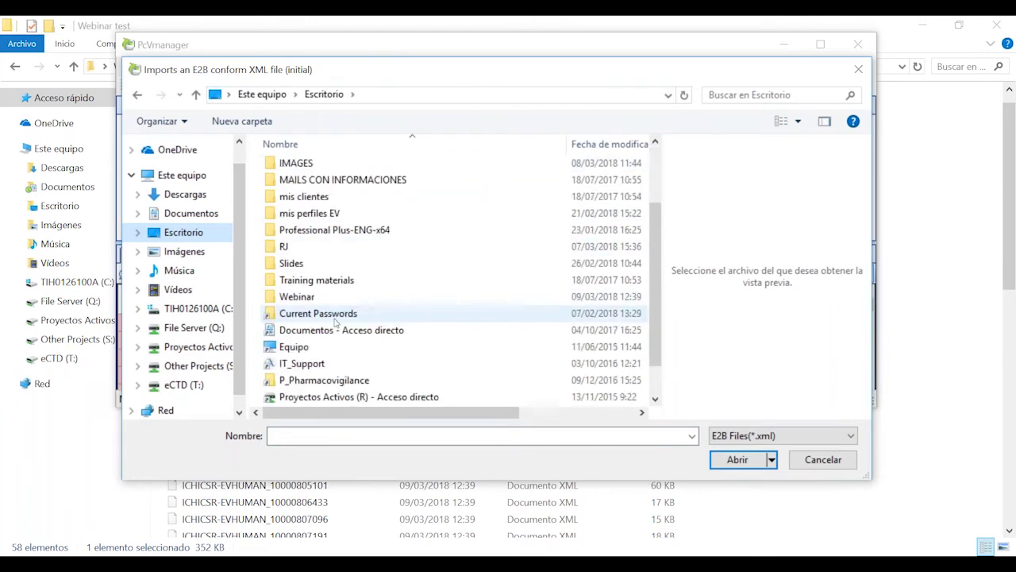
double_click(295, 300)
left_click(301, 187)
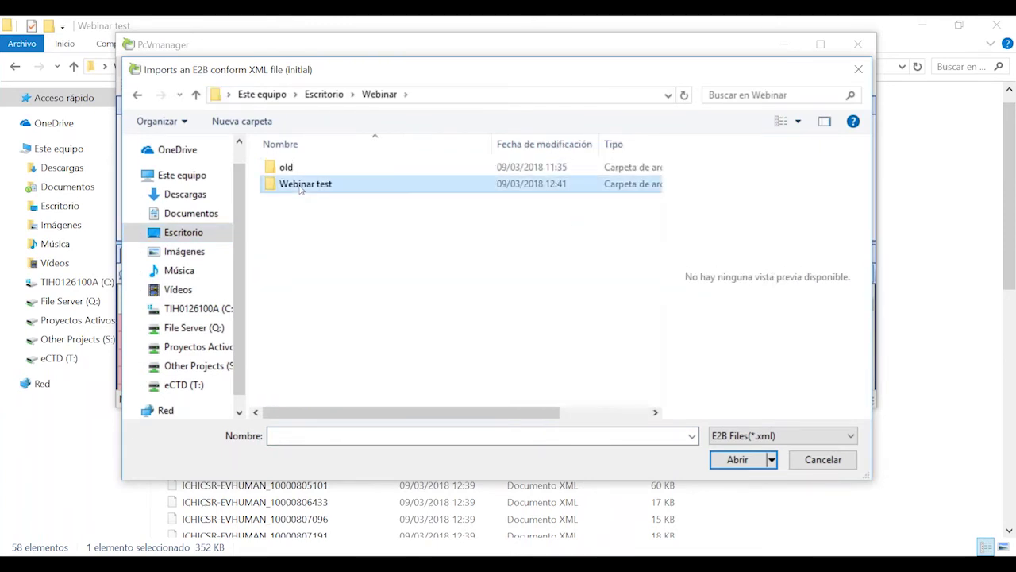
double_click(302, 187)
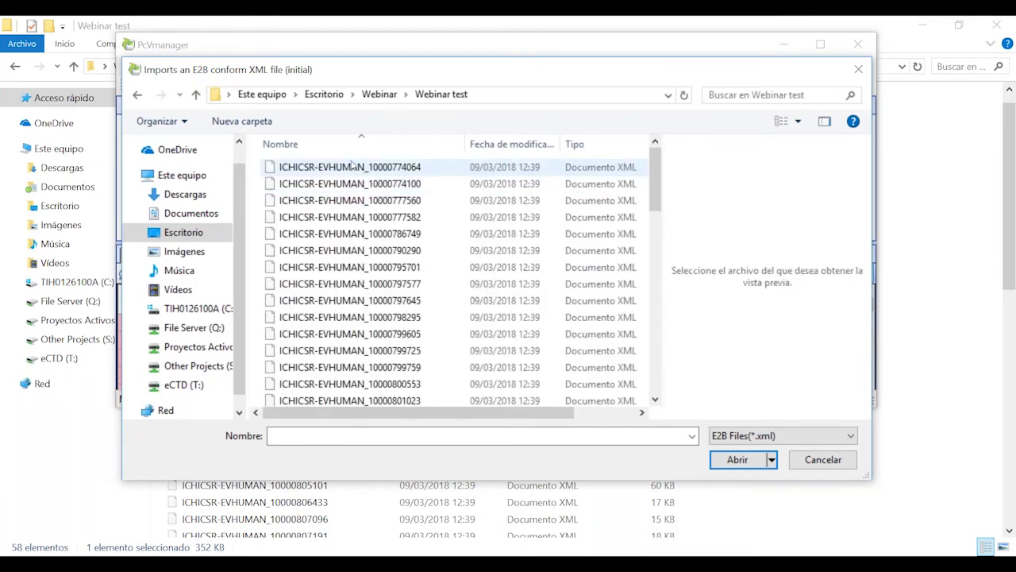
left_click(352, 165)
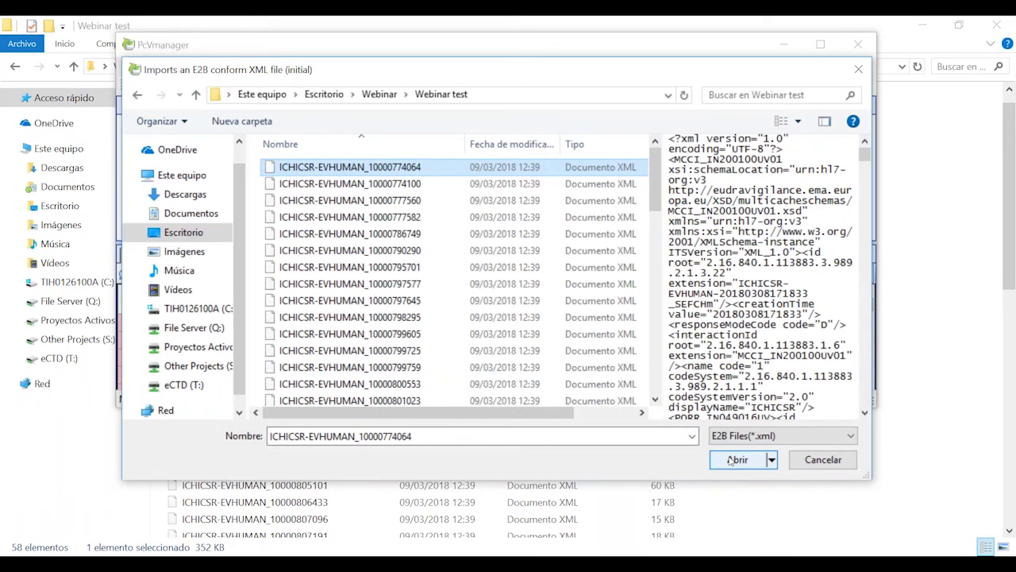
left_click(730, 460)
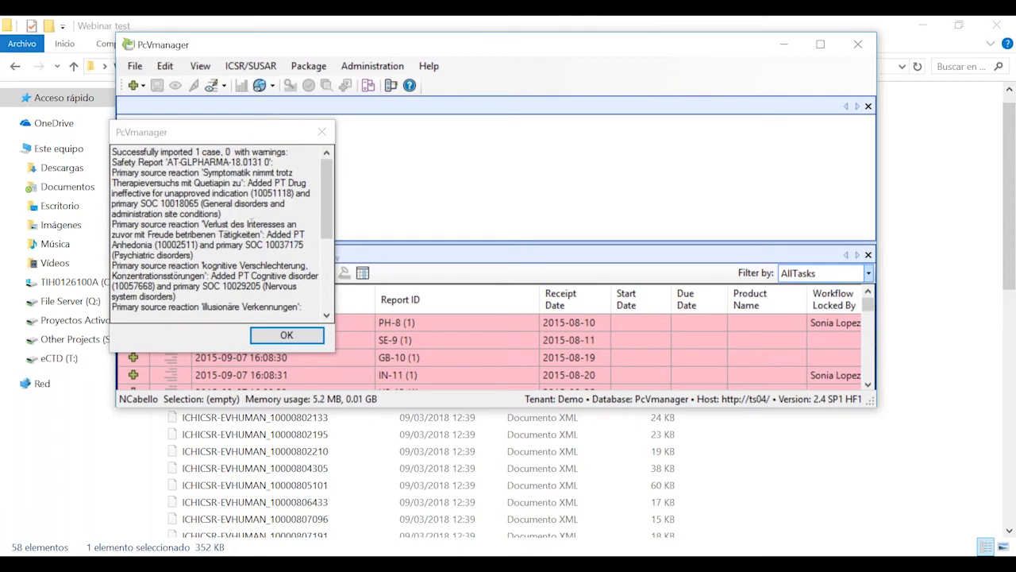
left_click(286, 334)
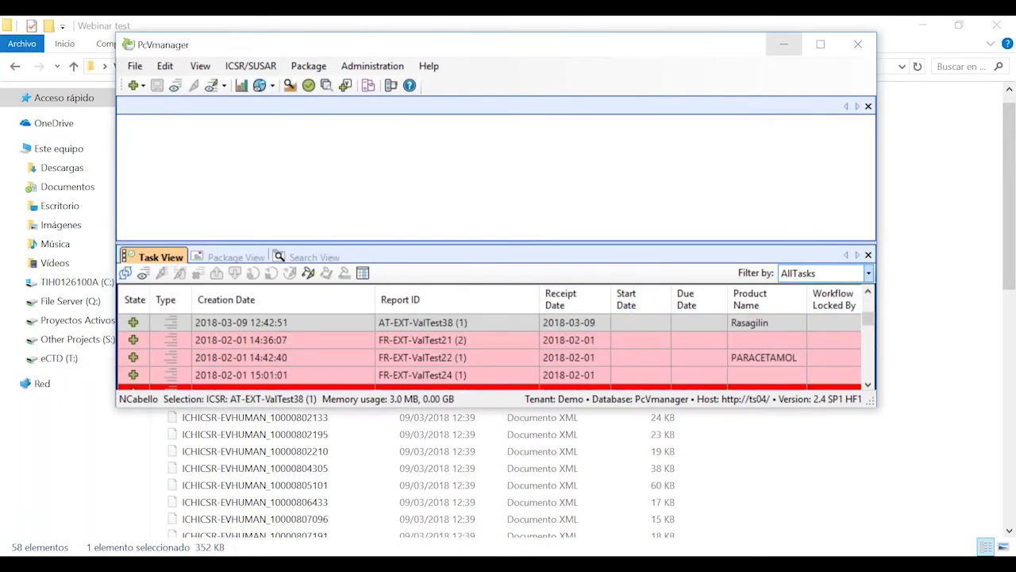
Maximize the PcVmanager window and lock the newly imported Rasagilin case to the current account
left_click(821, 46)
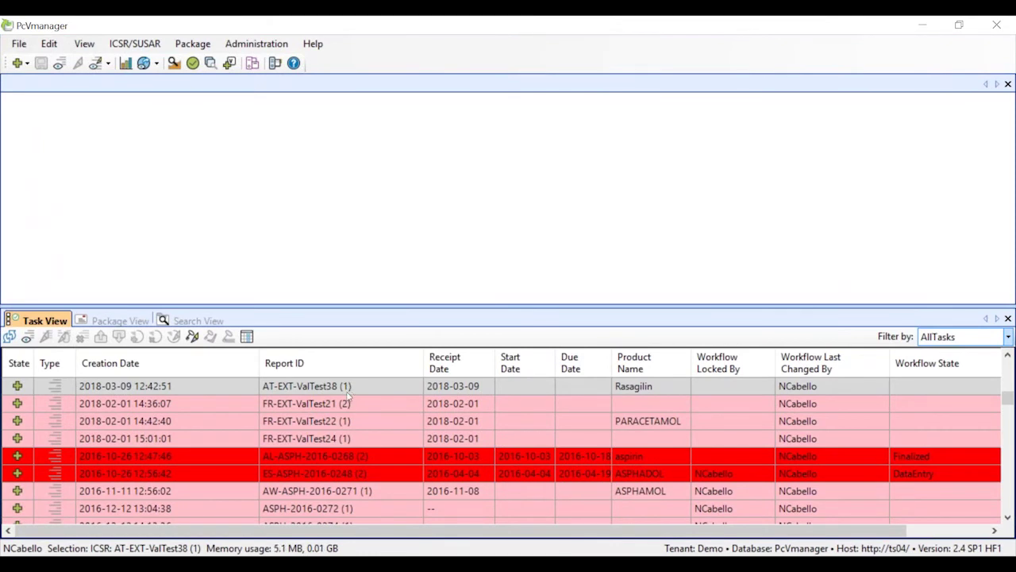
left_click(192, 337)
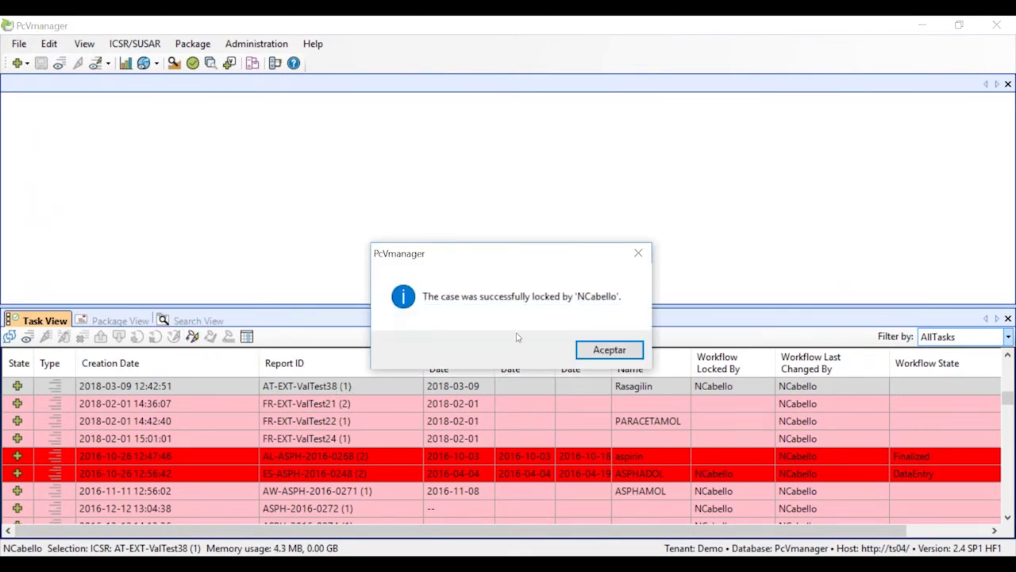
left_click(592, 346)
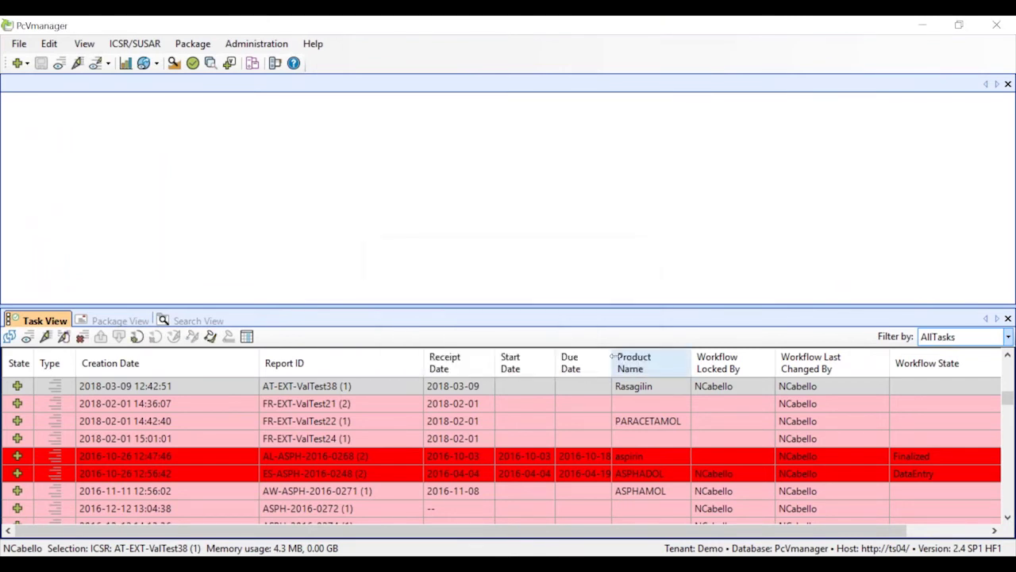
Open the locked case for editing and enlarge the case form area above the task list
left_click(46, 337)
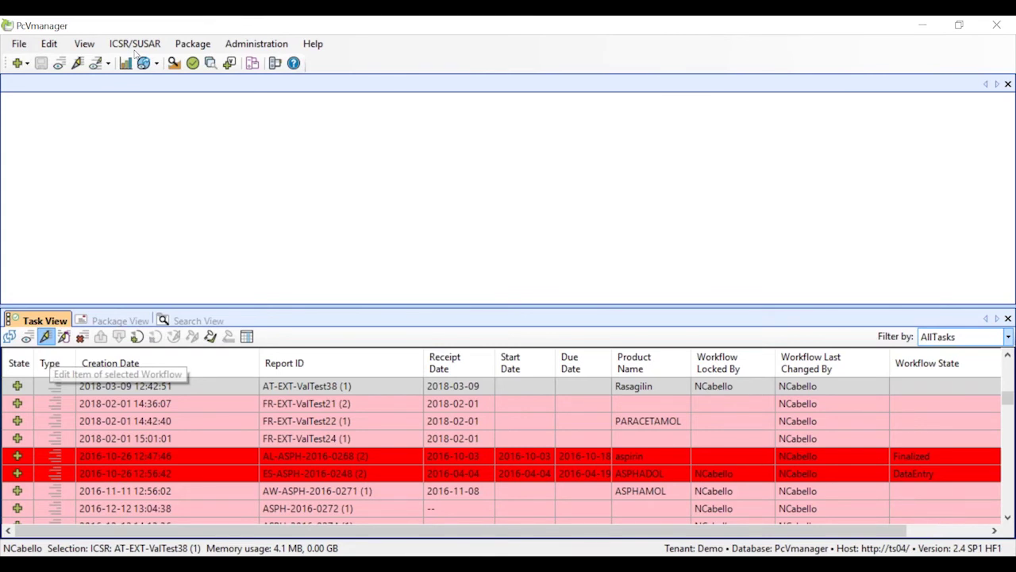
key("alt+f")
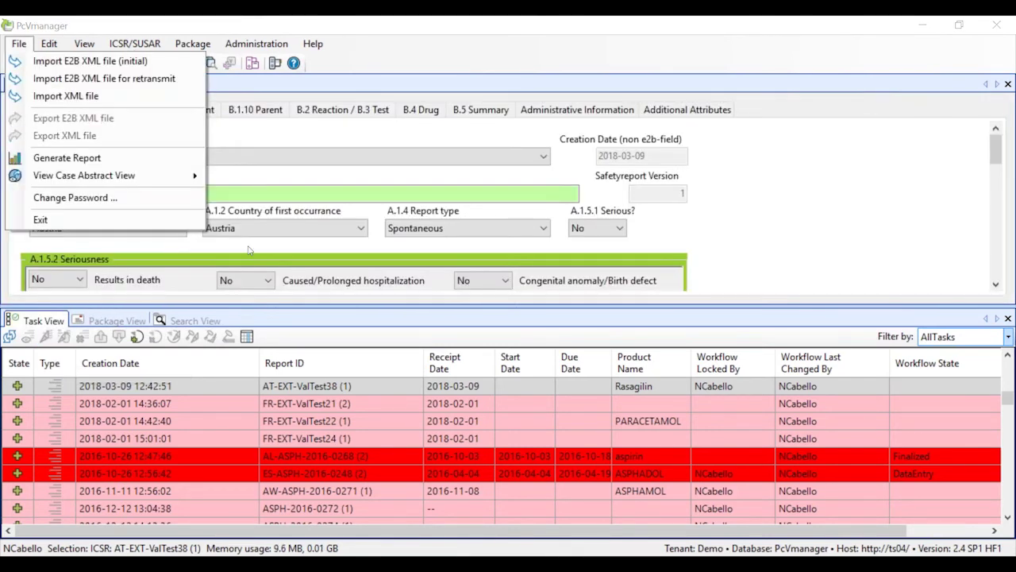
key("Escape")
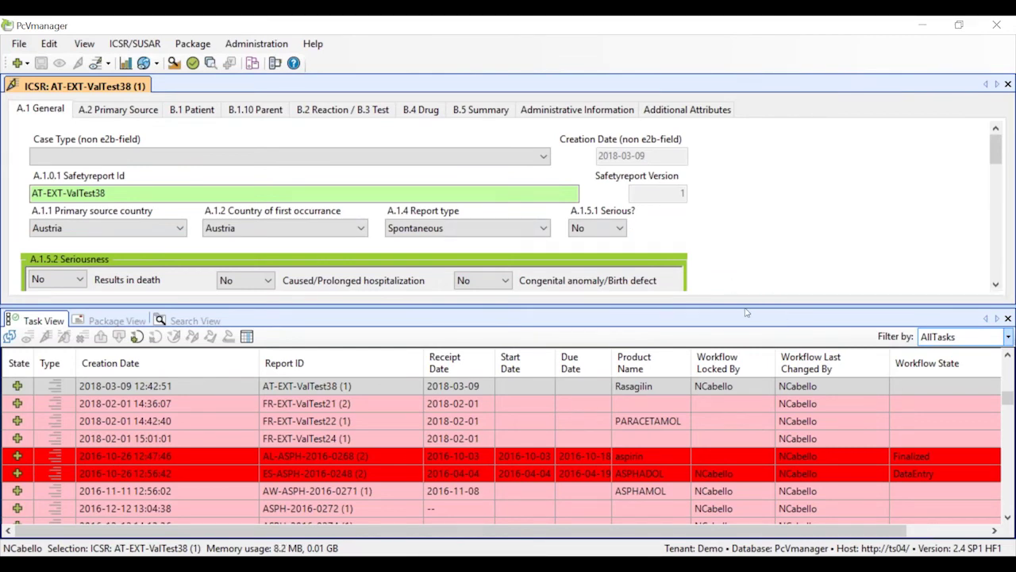
left_click_drag(746, 312, 733, 449)
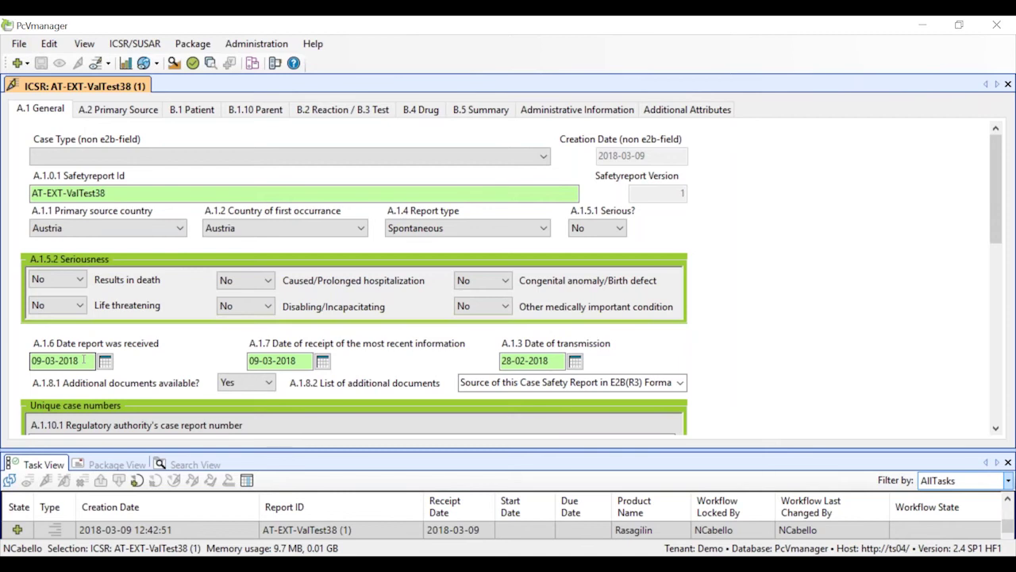
Set the date the report was received and the date of receipt of the most recent information to 08-03-2018
left_click_drag(83, 359, 32, 360)
left_click(34, 360)
type("8")
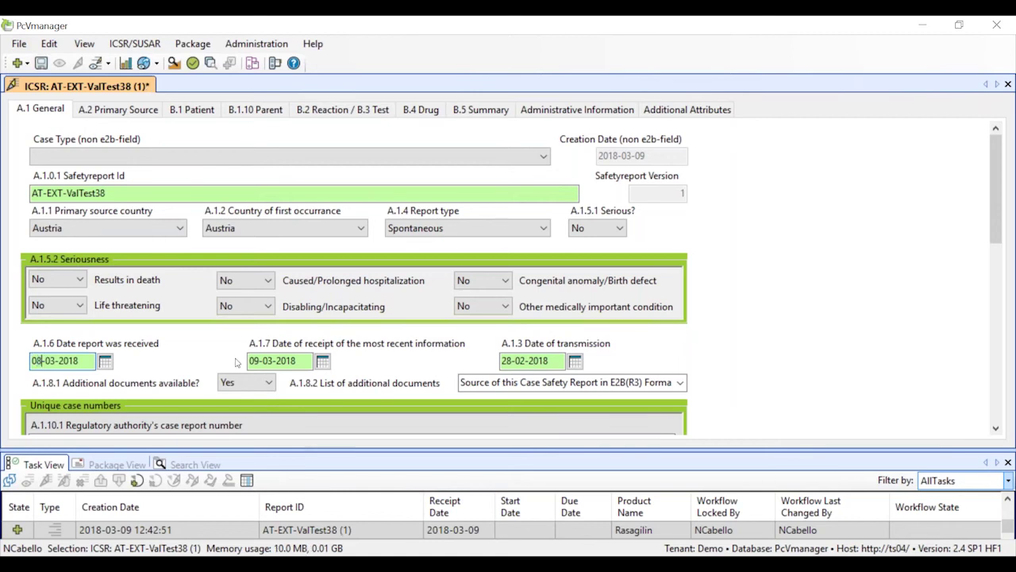
left_click(256, 360)
type("8")
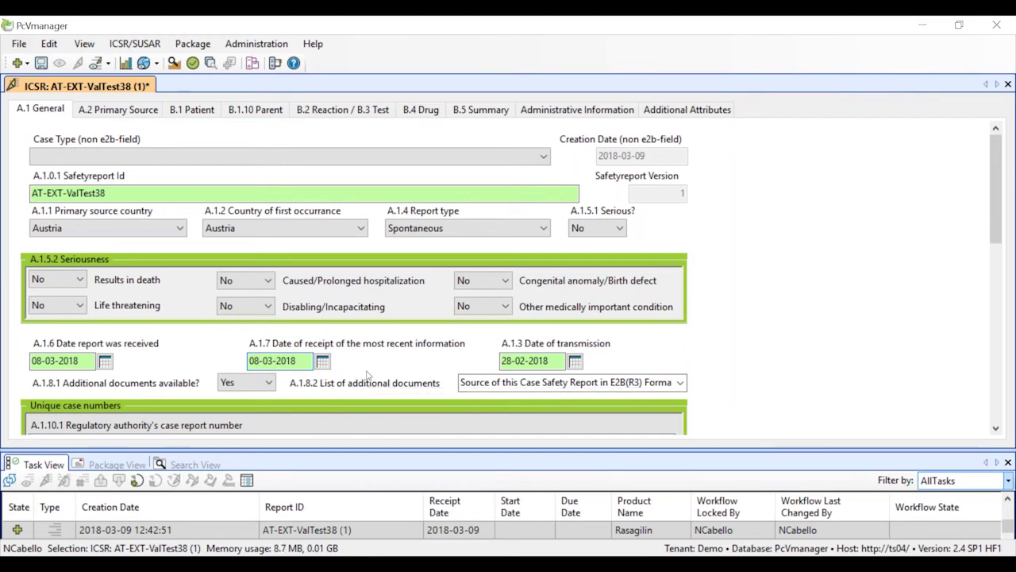
scroll(372, 359, "down", 5)
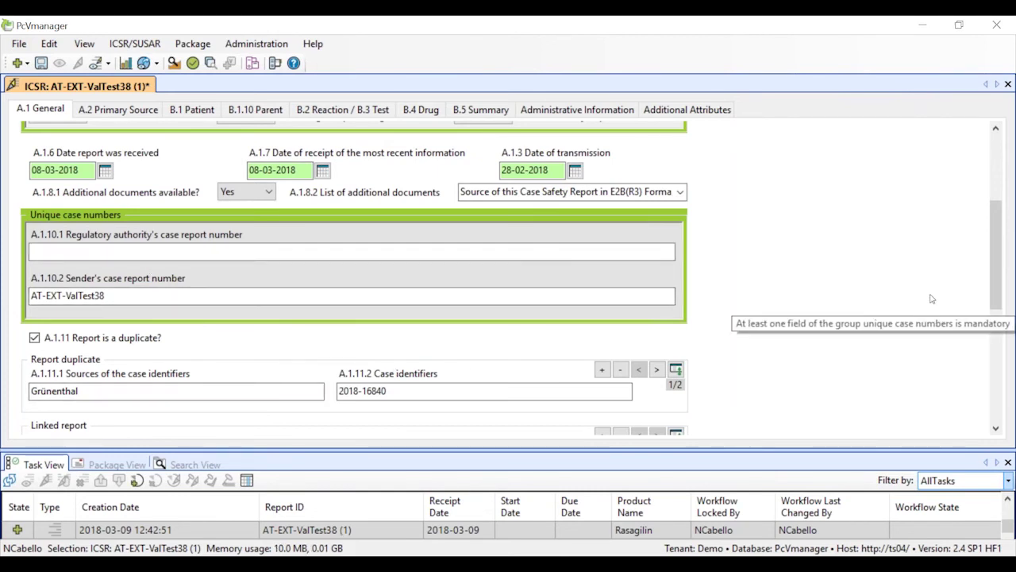
scroll(916, 304, "up", 3)
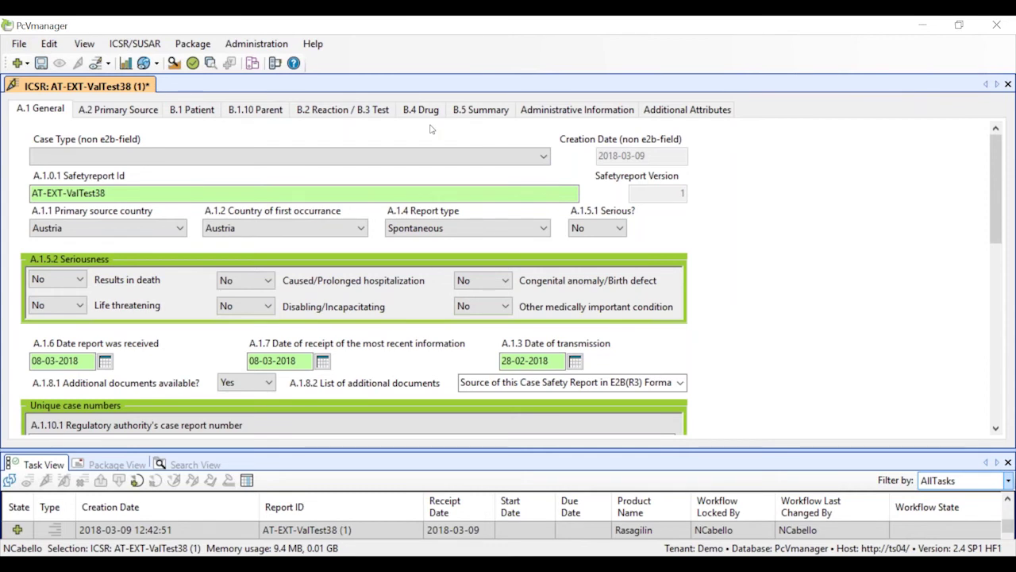
Generate the B.5.1 case narrative in the case summary from an ICSR narrative template
left_click(488, 111)
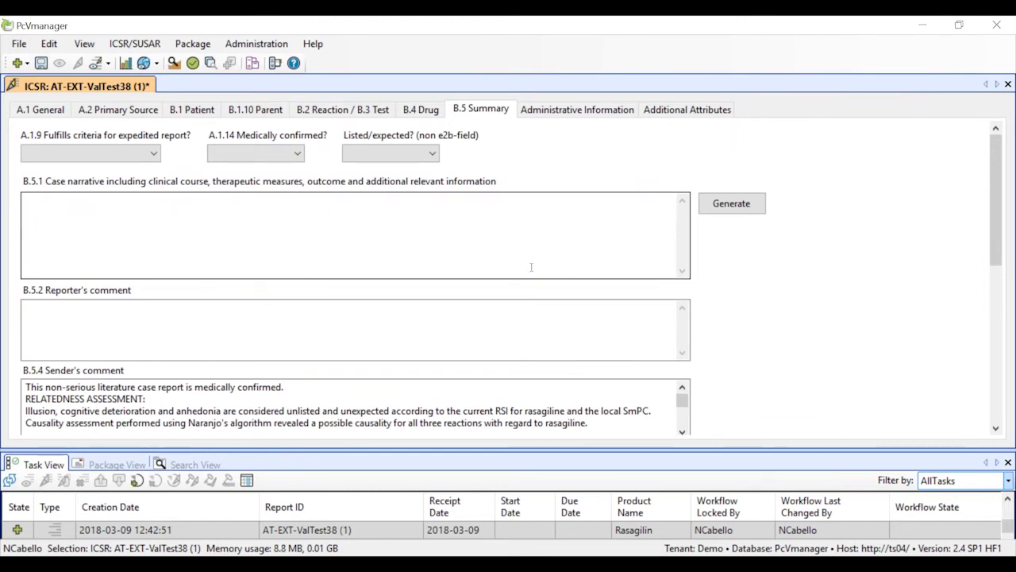
left_click(718, 205)
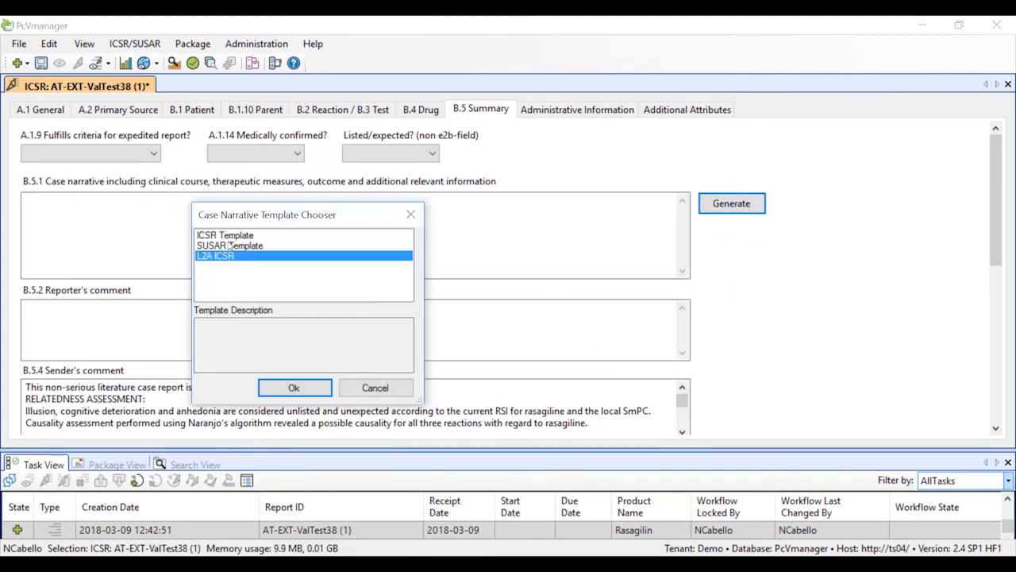
left_click(228, 240)
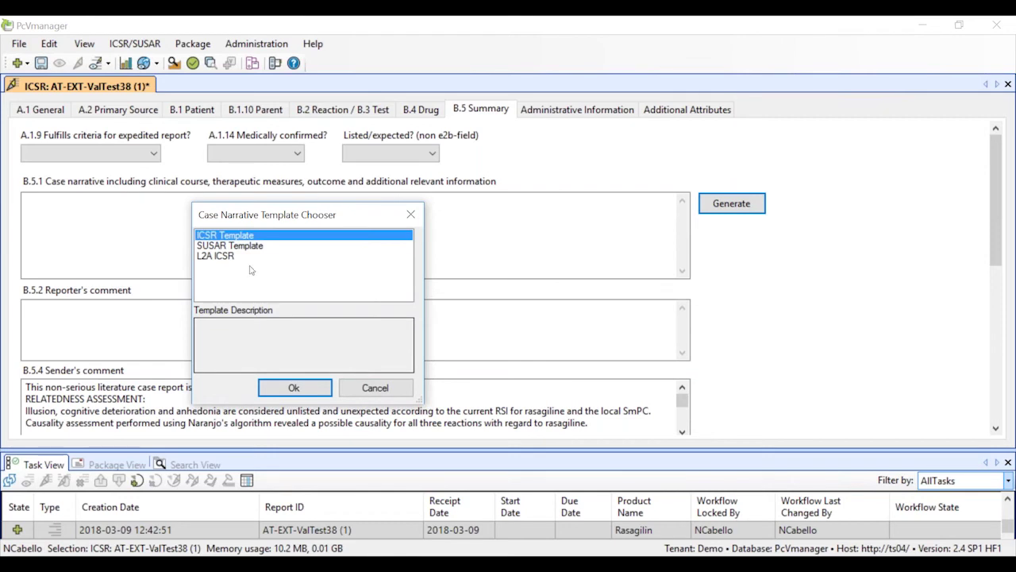
left_click(241, 268)
left_click(319, 389)
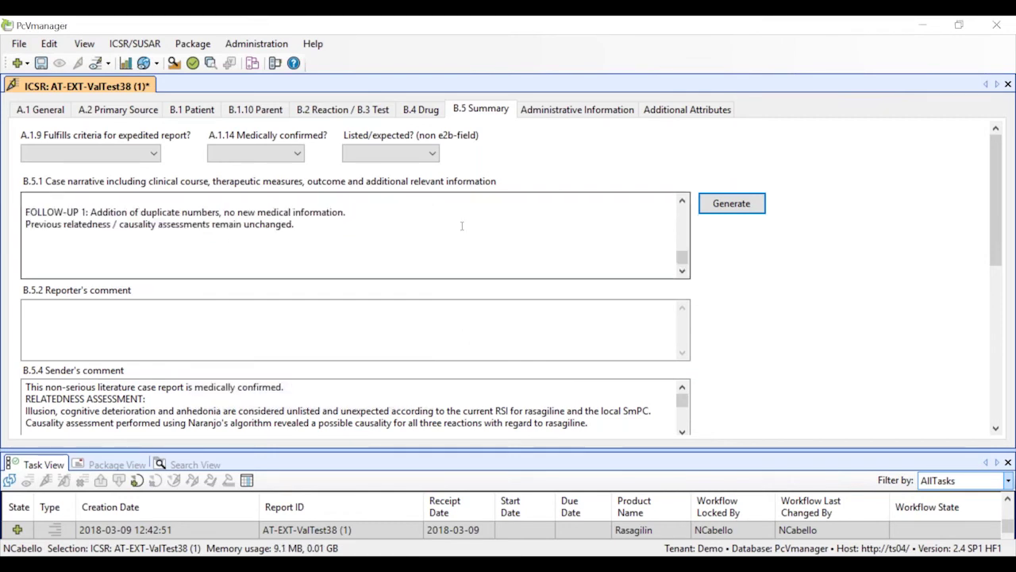
left_click_drag(681, 265, 689, 213)
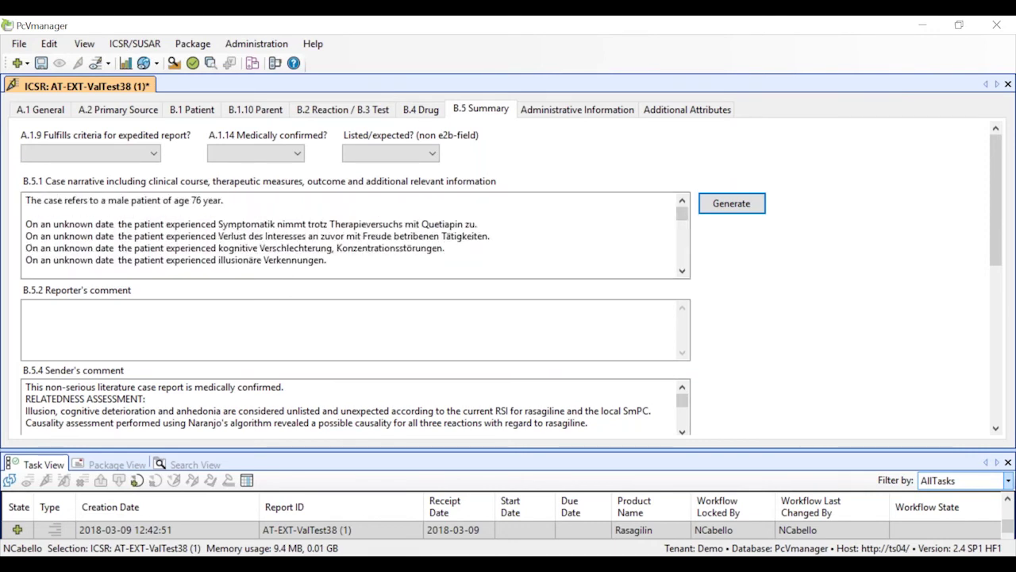
Insert the line "This case has been download from EVWEB on dat 08Mar2018." at the start of the B.5.1 case narrative
left_click(27, 202)
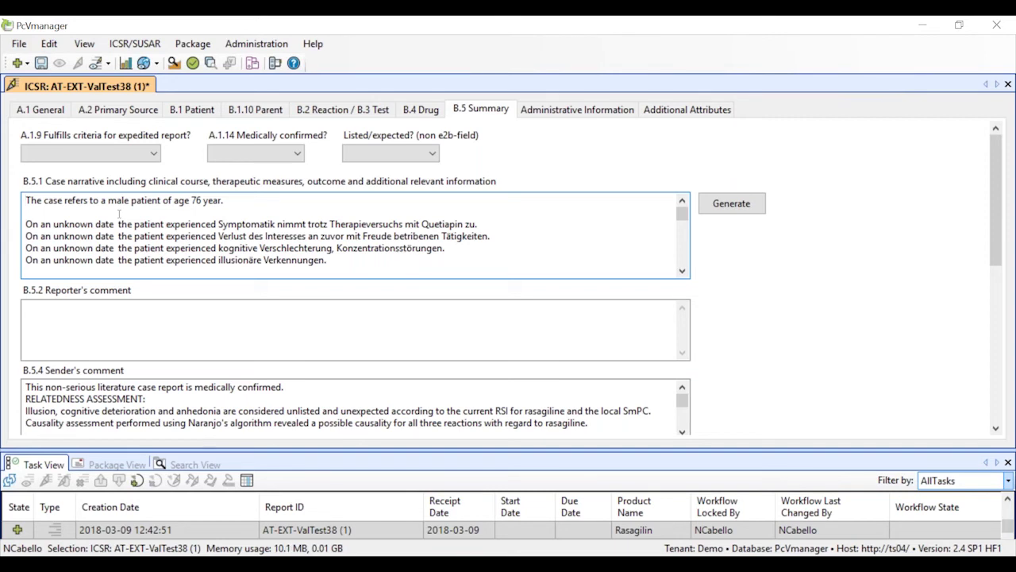
type("This case")
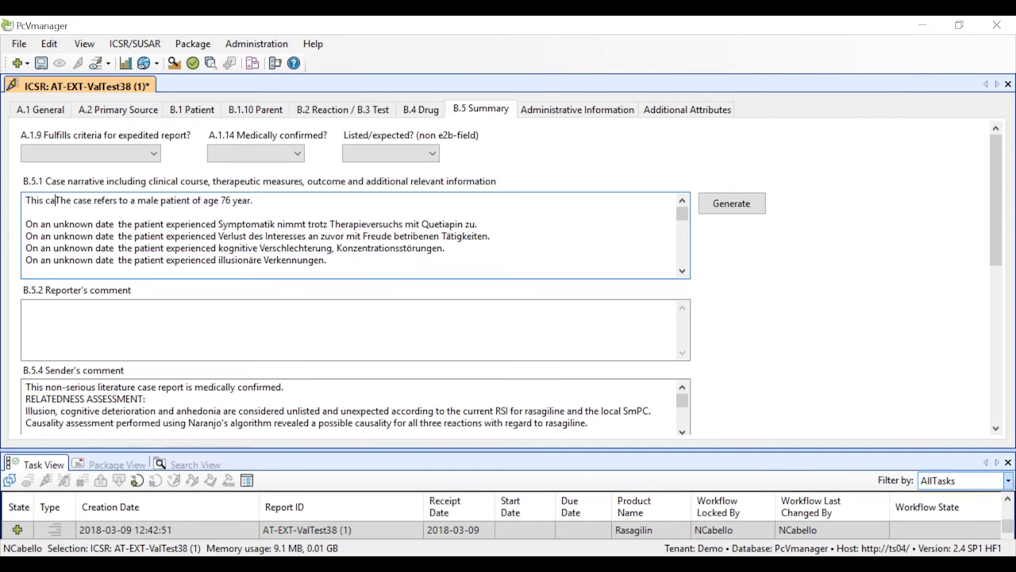
type(" is")
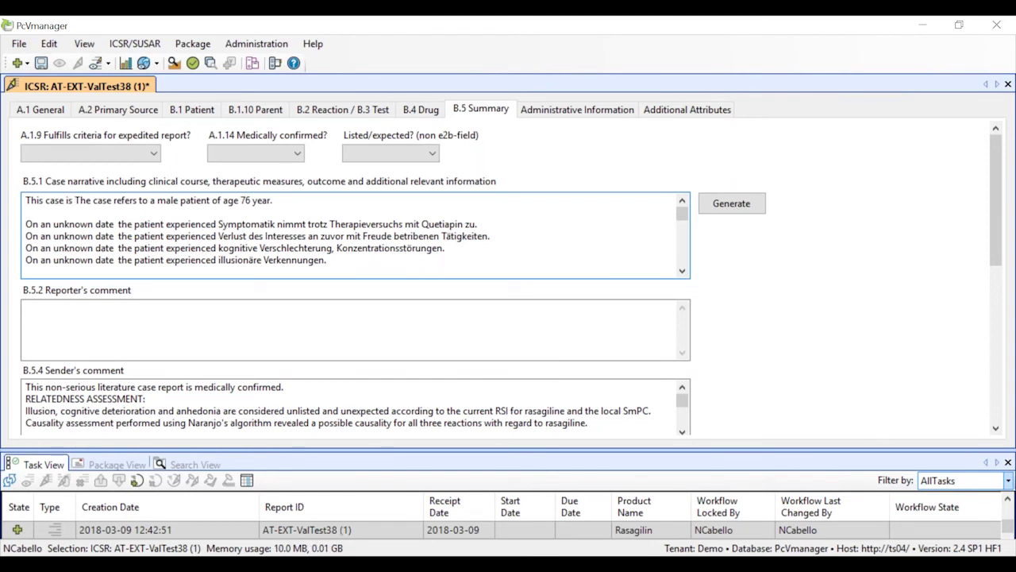
key("BackSpace")
key("BackSpace")
key("BackSpace")
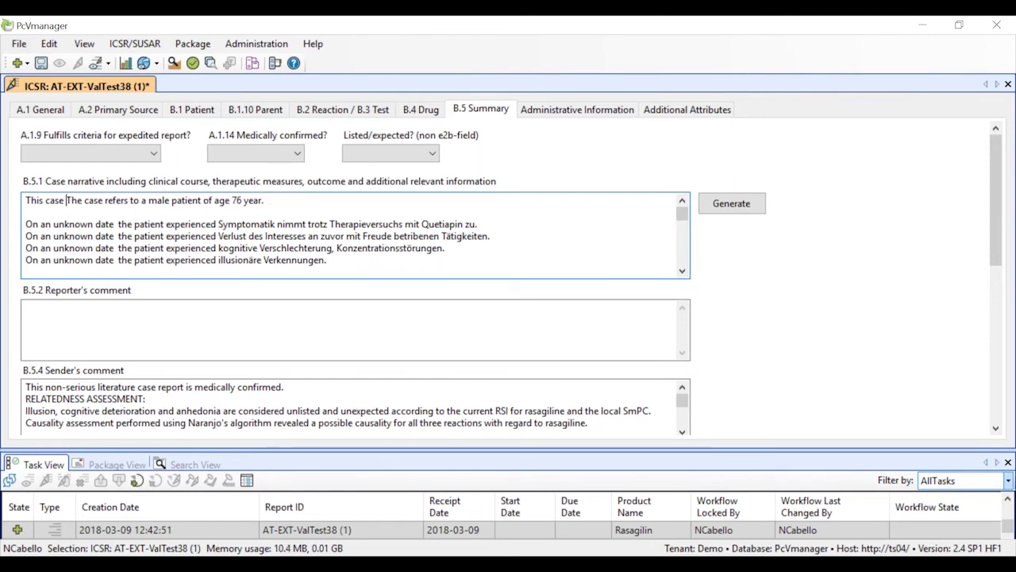
type("has been ")
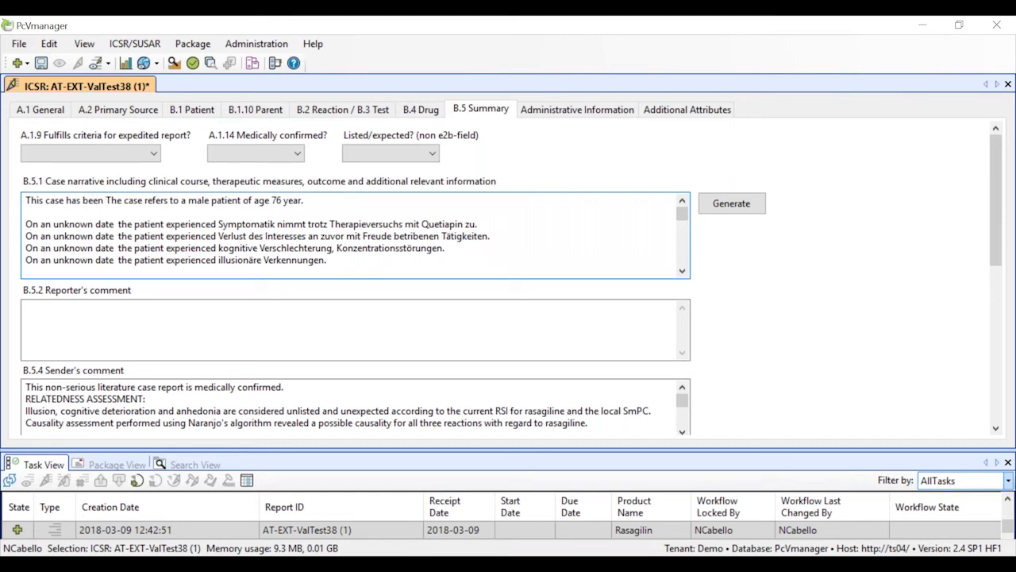
type("downlo")
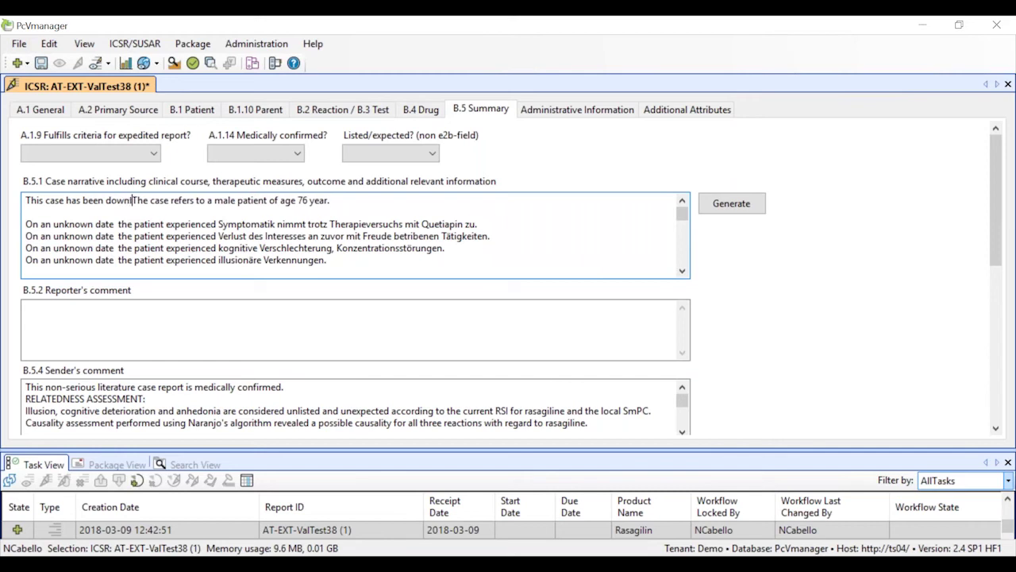
type("ad")
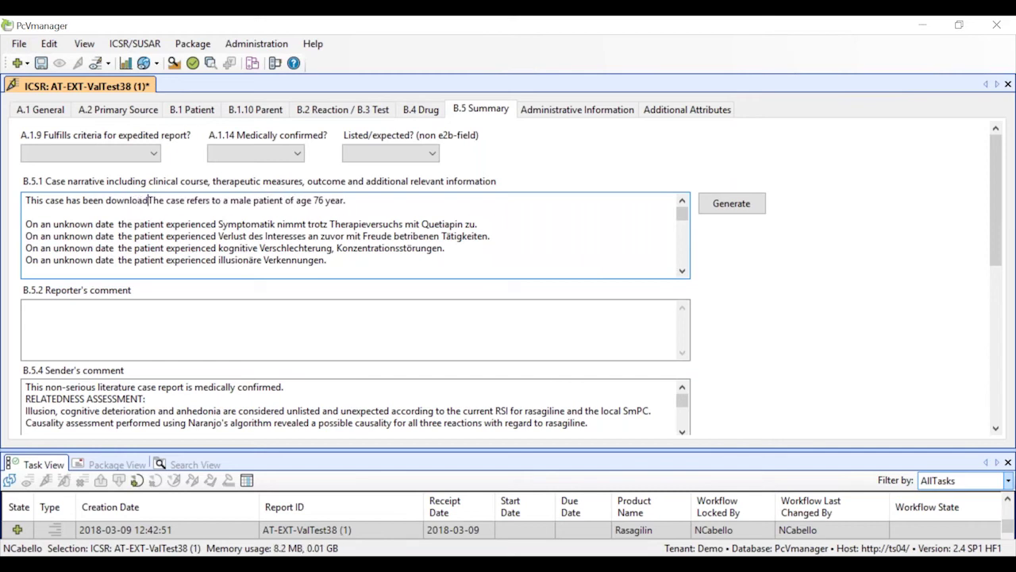
type(" from EV")
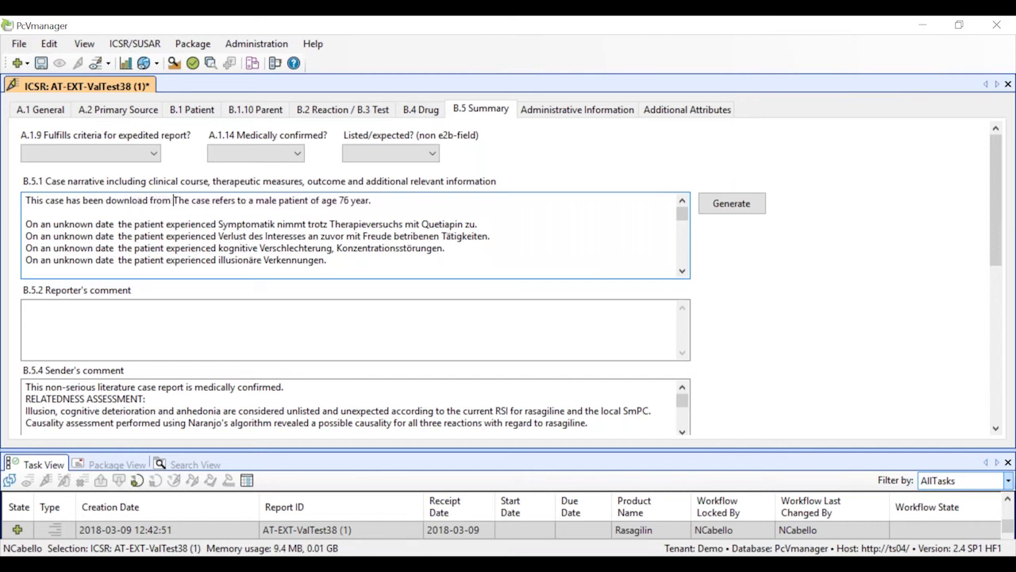
type("WEB ")
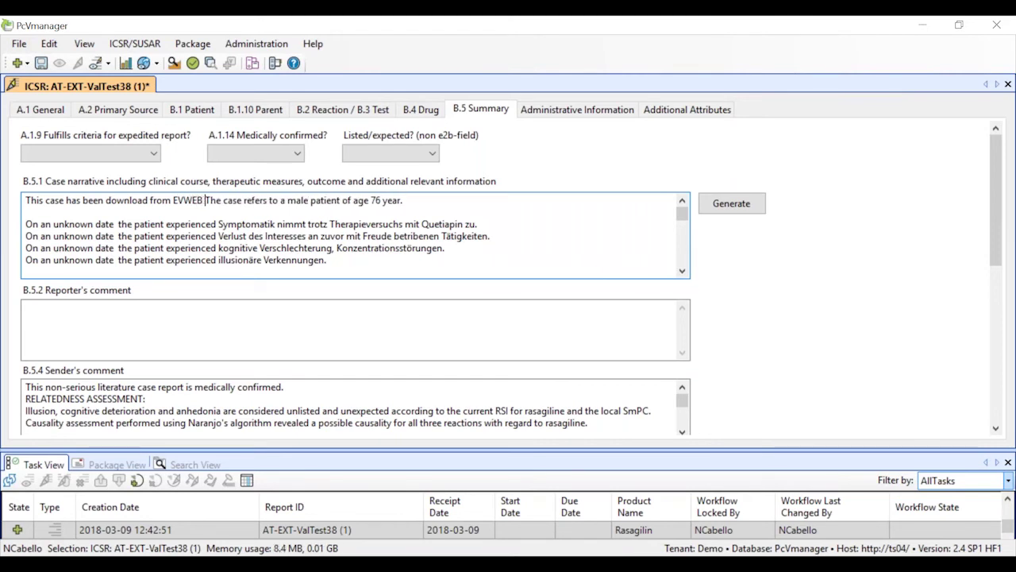
type("on dat 0")
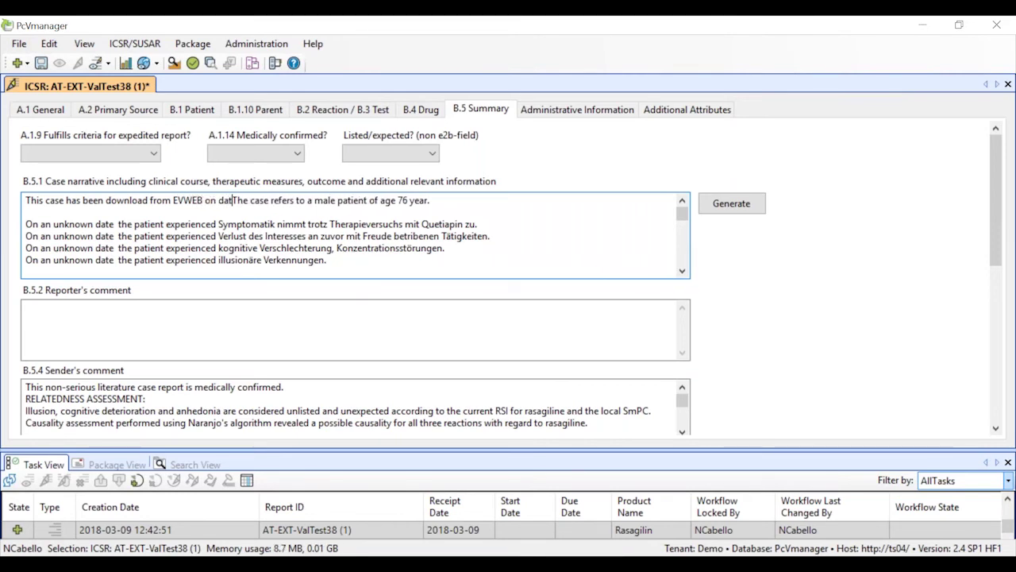
type("8")
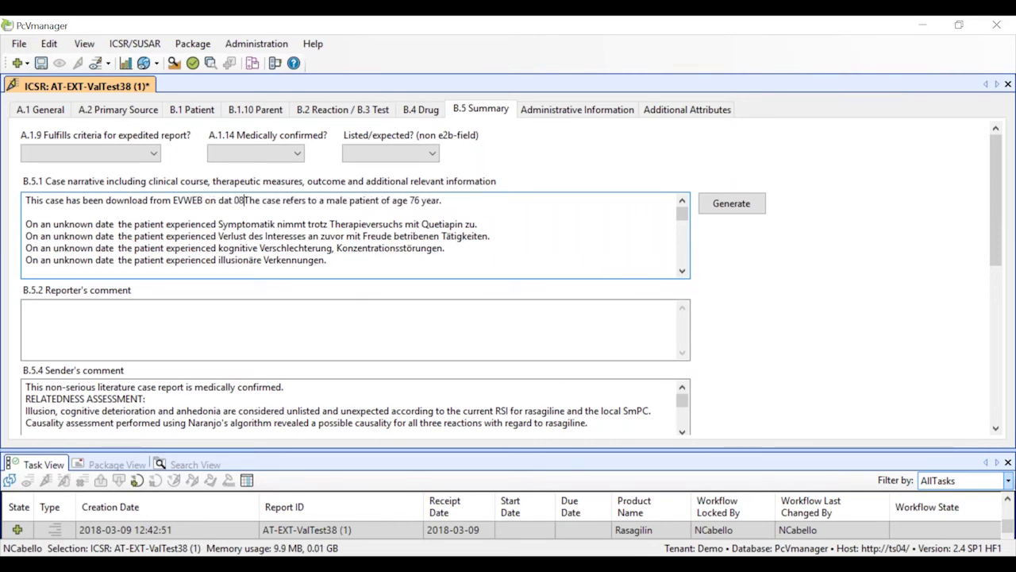
type("Mar20")
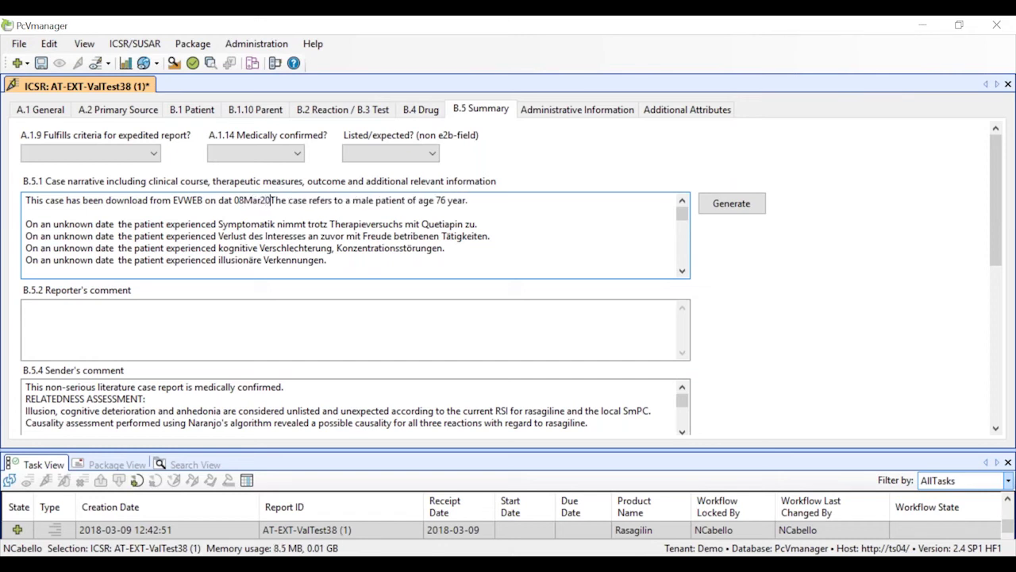
type("18")
type(".")
key("Return")
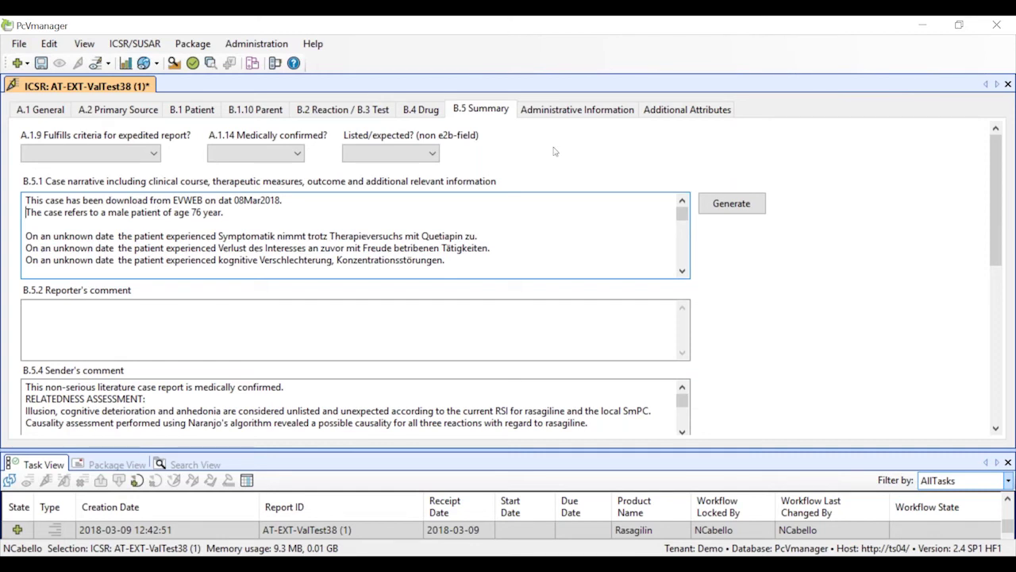
Save the case with its edited narrative and dismiss the save message
left_click(580, 154)
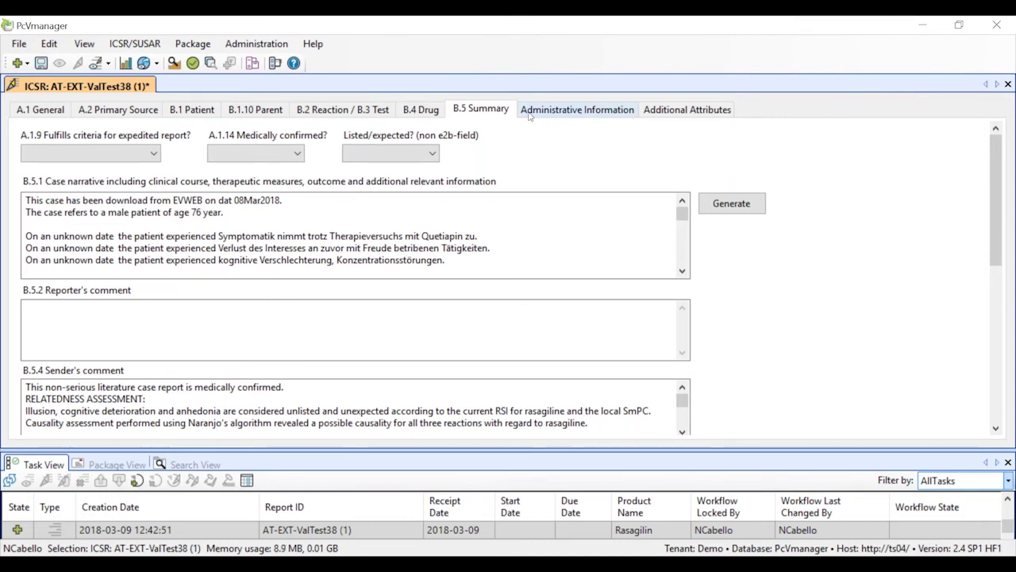
left_click(41, 63)
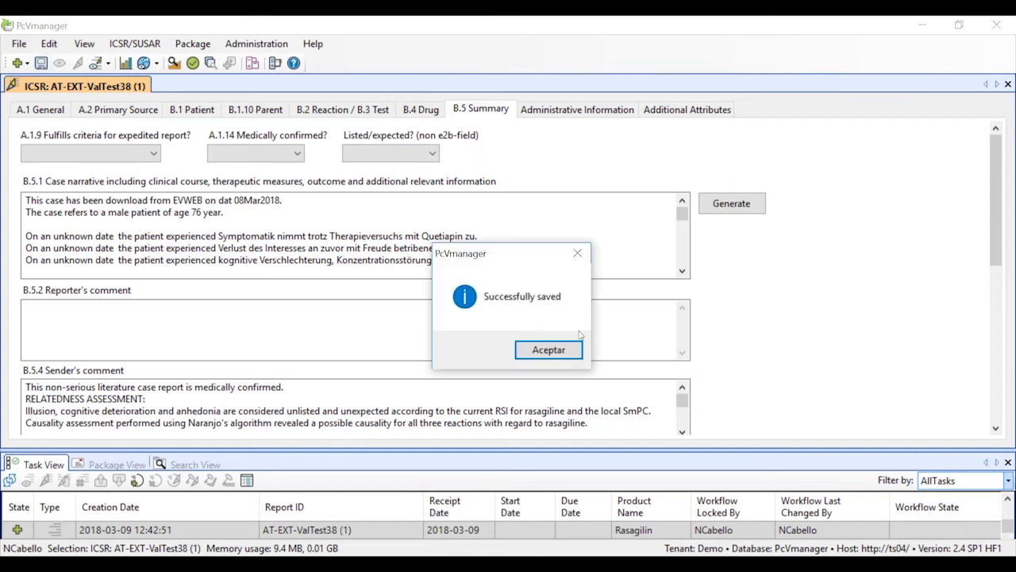
left_click(547, 349)
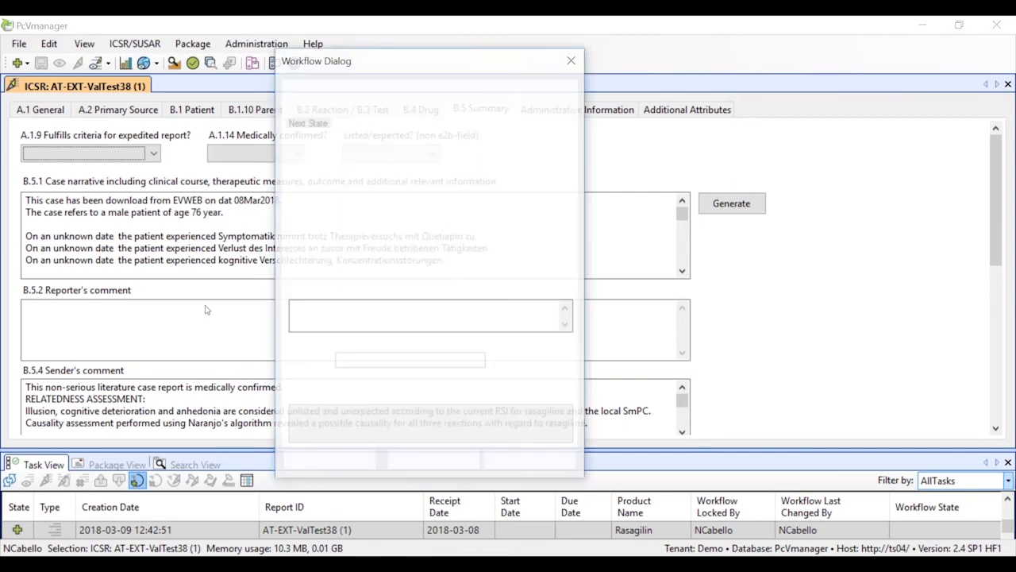
Start the ICSR.NonSubmissionICSR workflow for the case with a 60-day term
left_click(348, 109)
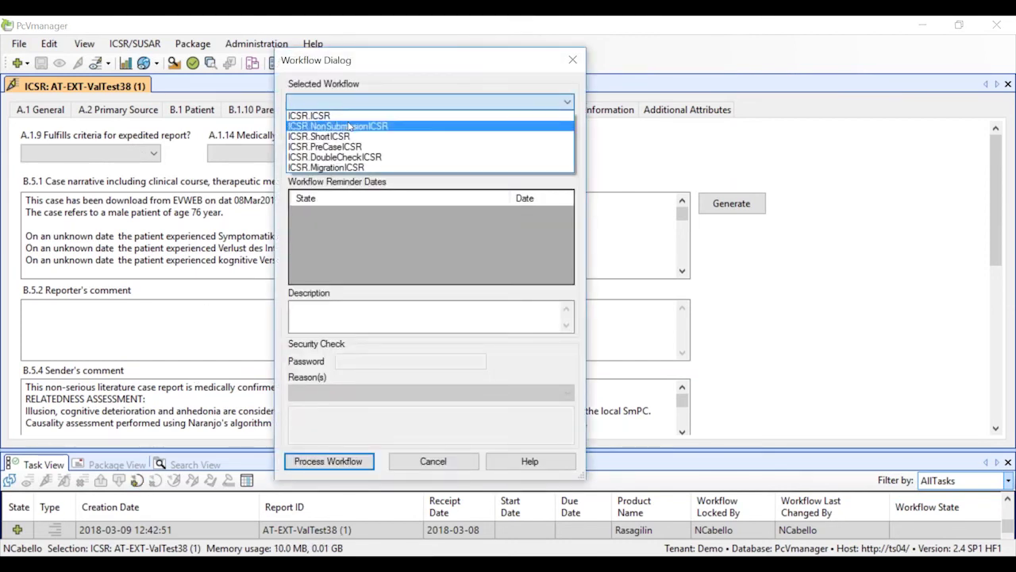
left_click(349, 126)
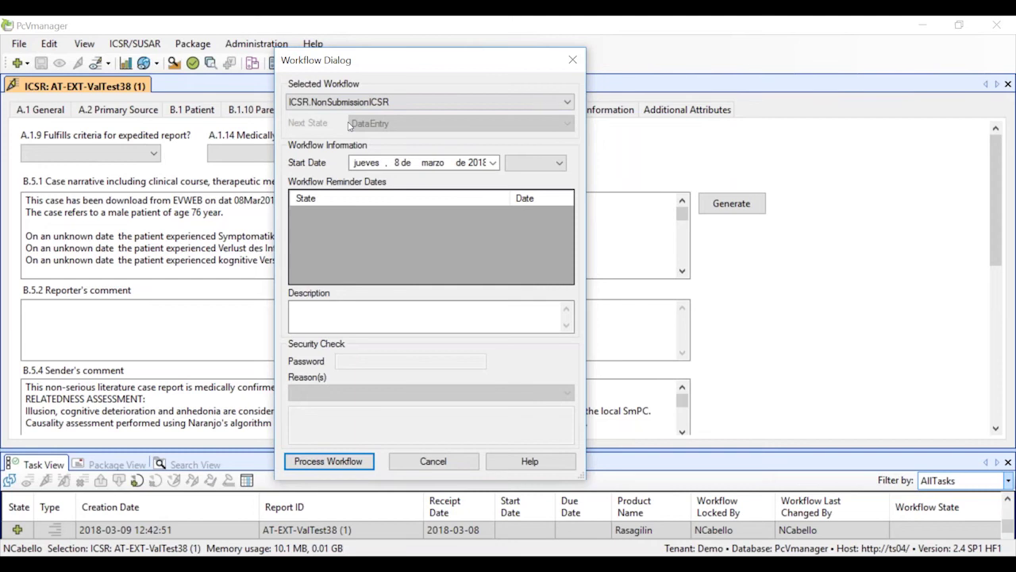
left_click(531, 165)
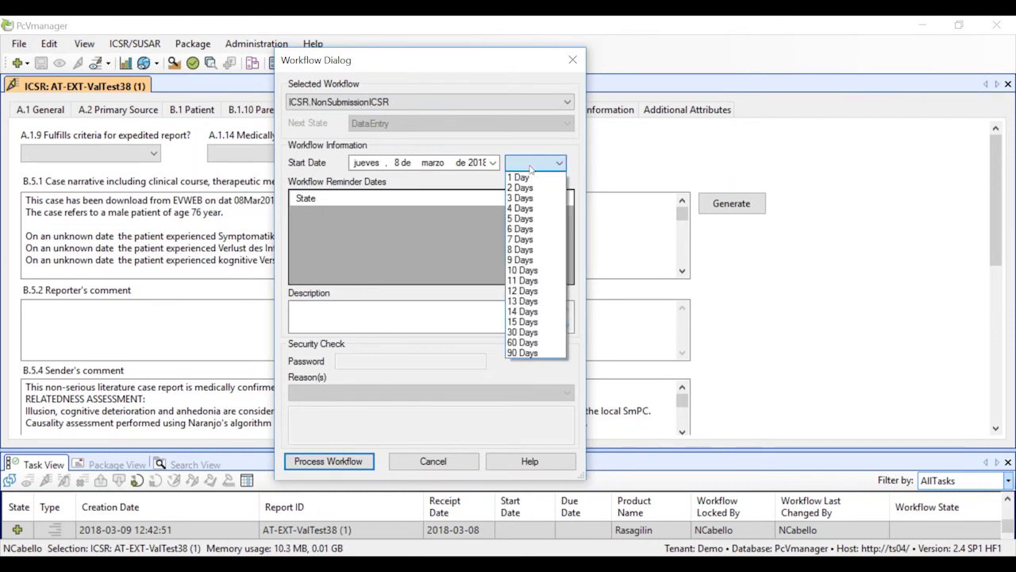
left_click(537, 342)
left_click(513, 259)
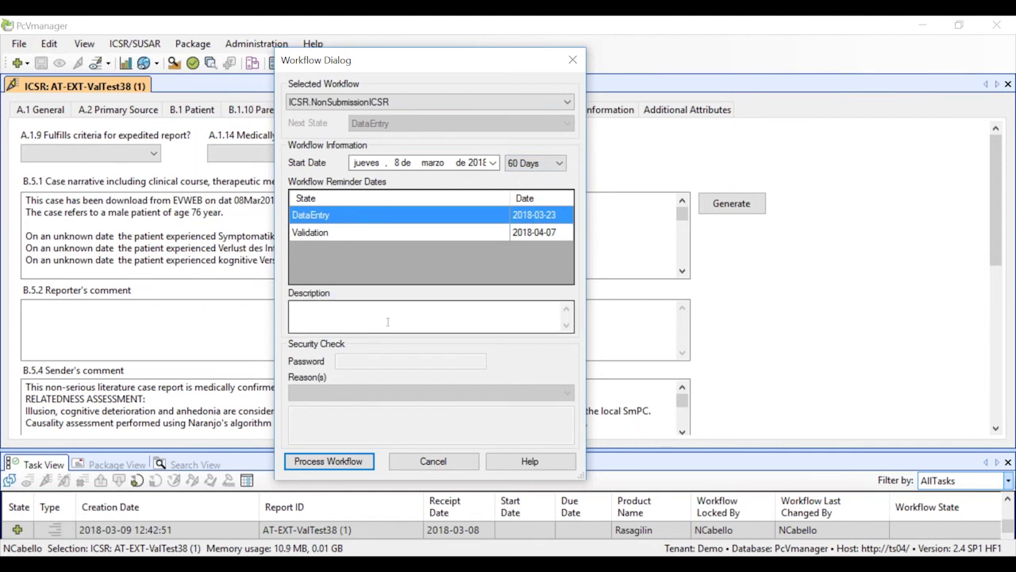
left_click(321, 464)
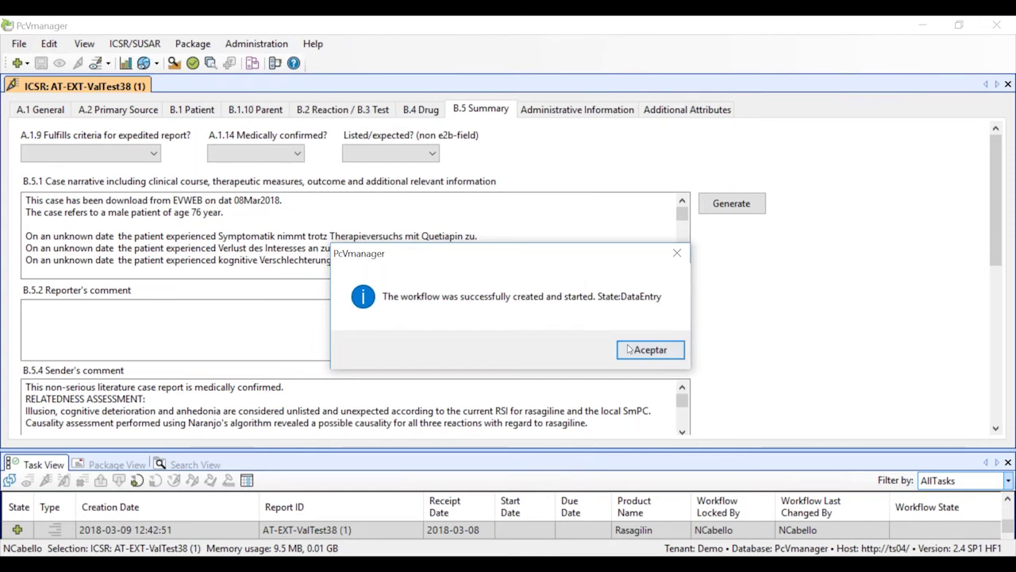
left_click(627, 349)
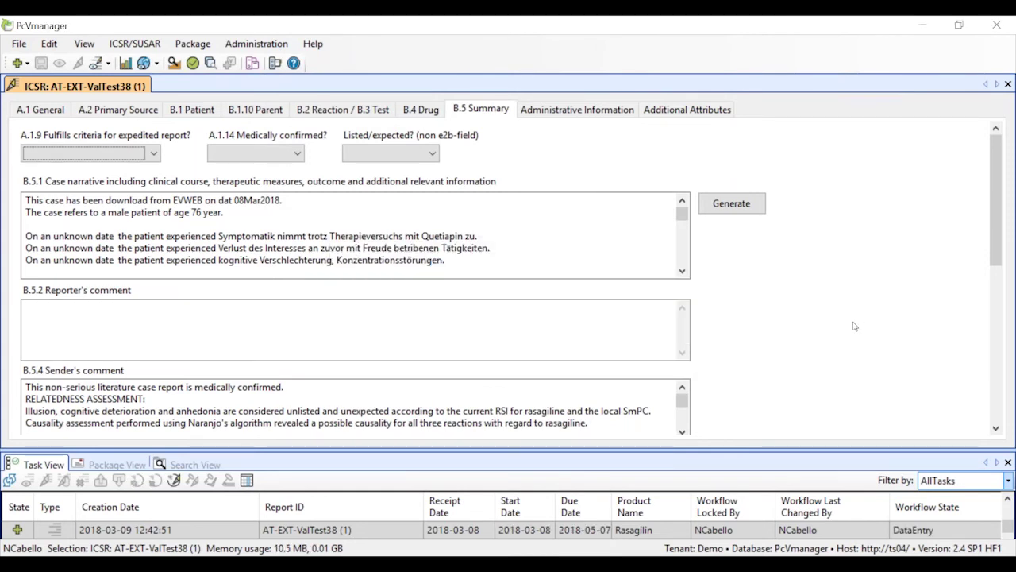
Enlarge the task list area and search the database for possible duplicates of the open case
left_click_drag(774, 450, 781, 394)
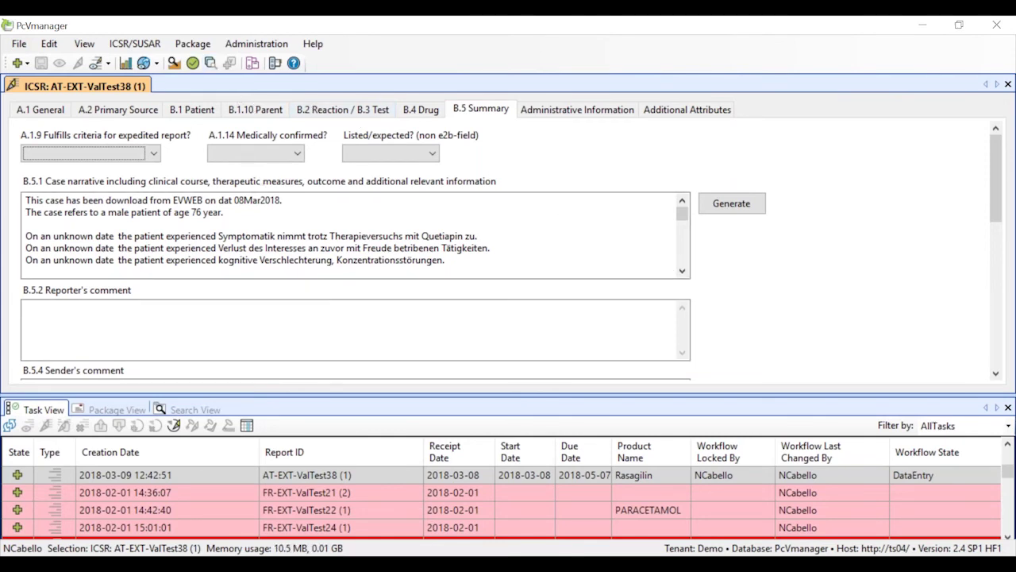
left_click(210, 64)
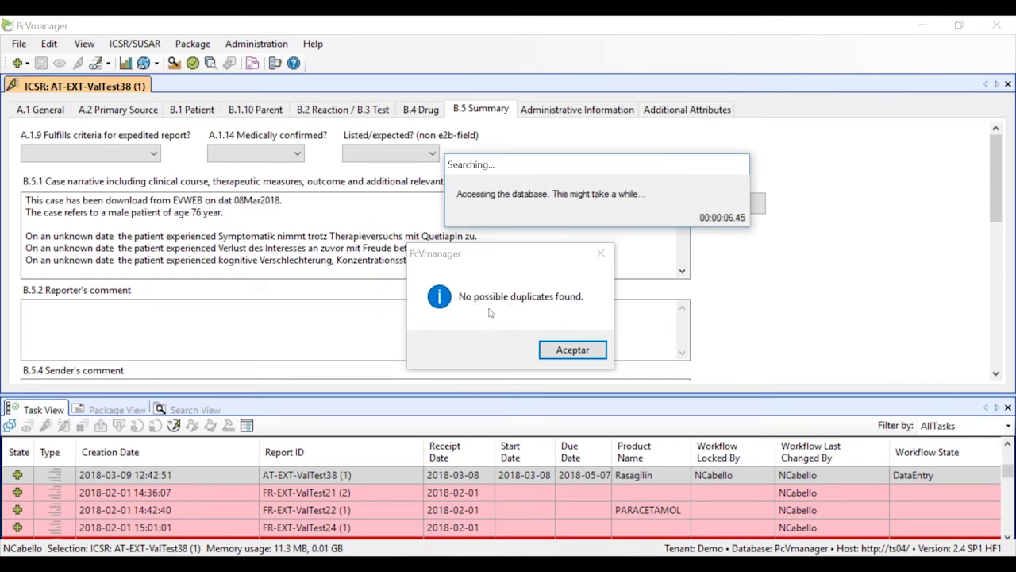
left_click(569, 348)
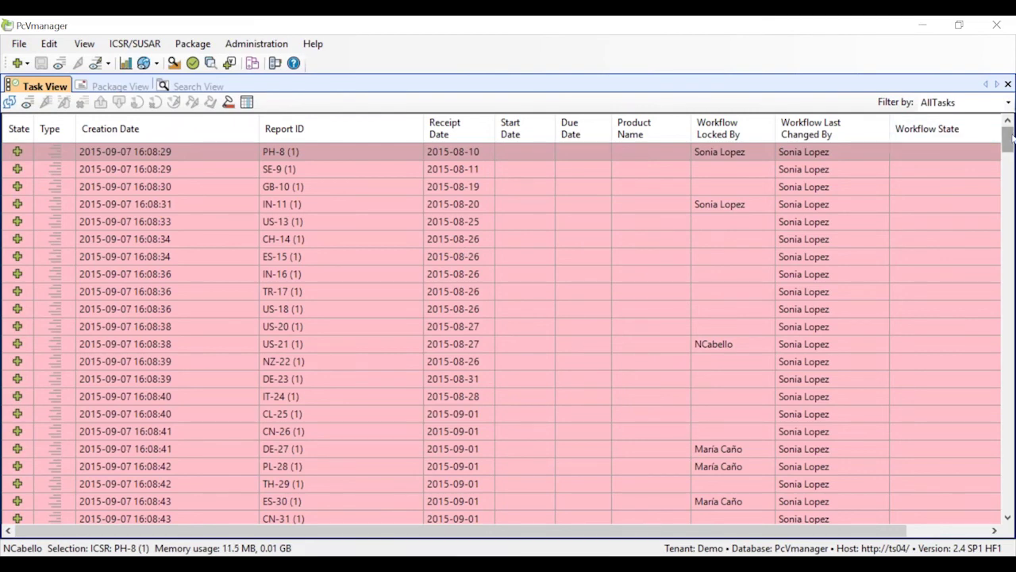
Sort the full task list by who last changed the workflow and look through the listed cases
scroll(1013, 139, "down", 15)
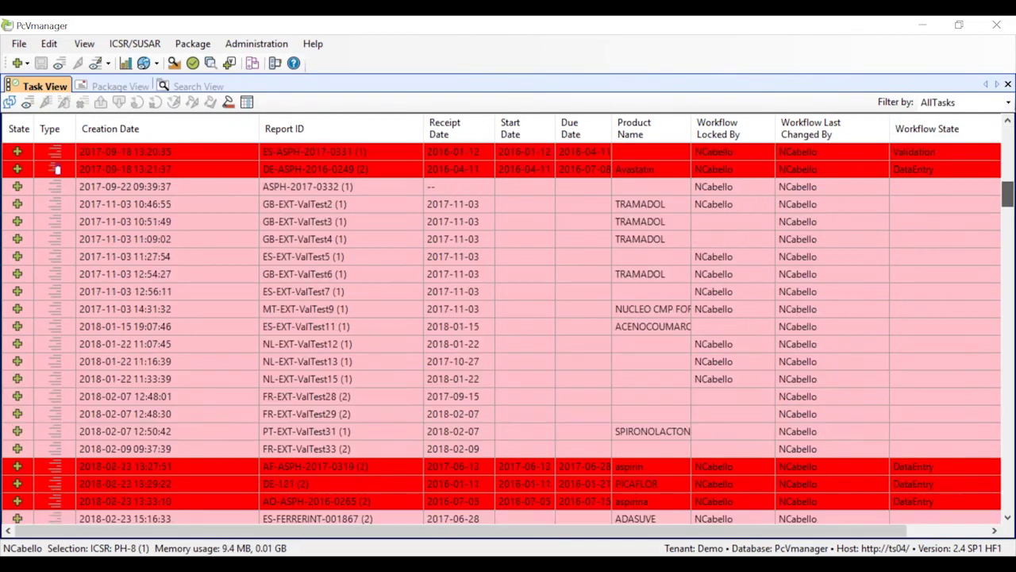
left_click_drag(1008, 194, 970, 488)
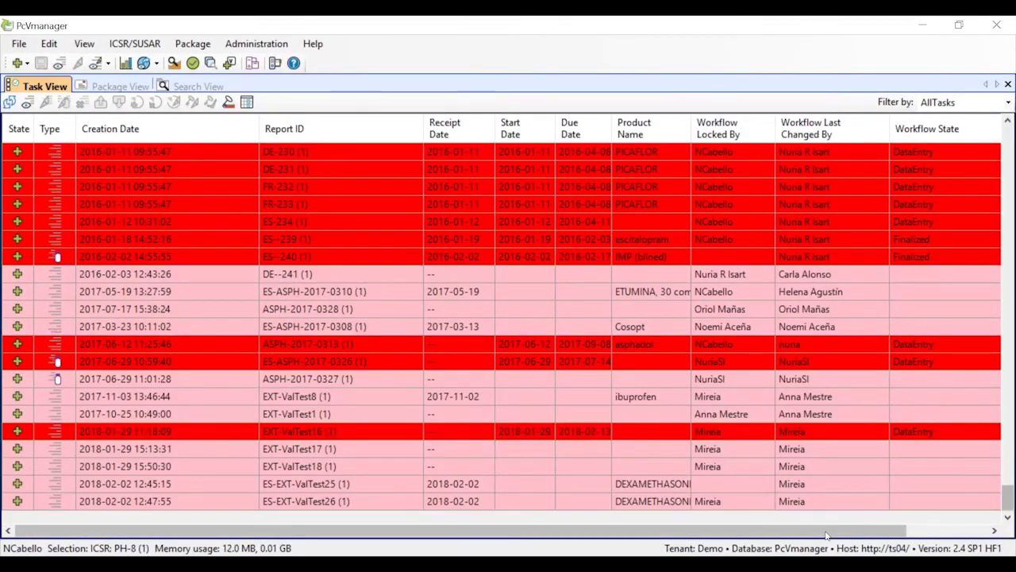
left_click(835, 132)
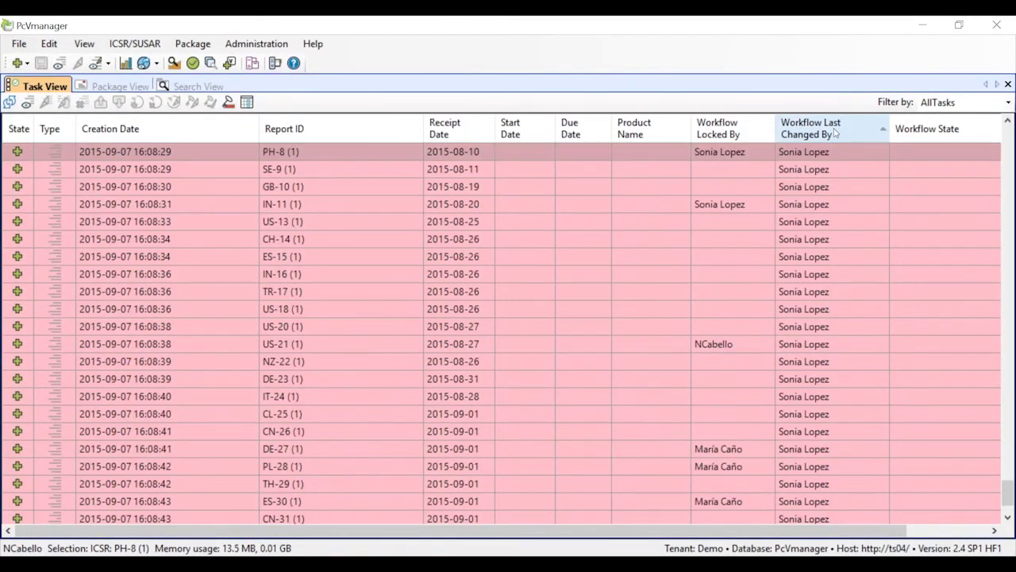
scroll(845, 152, "up", 15)
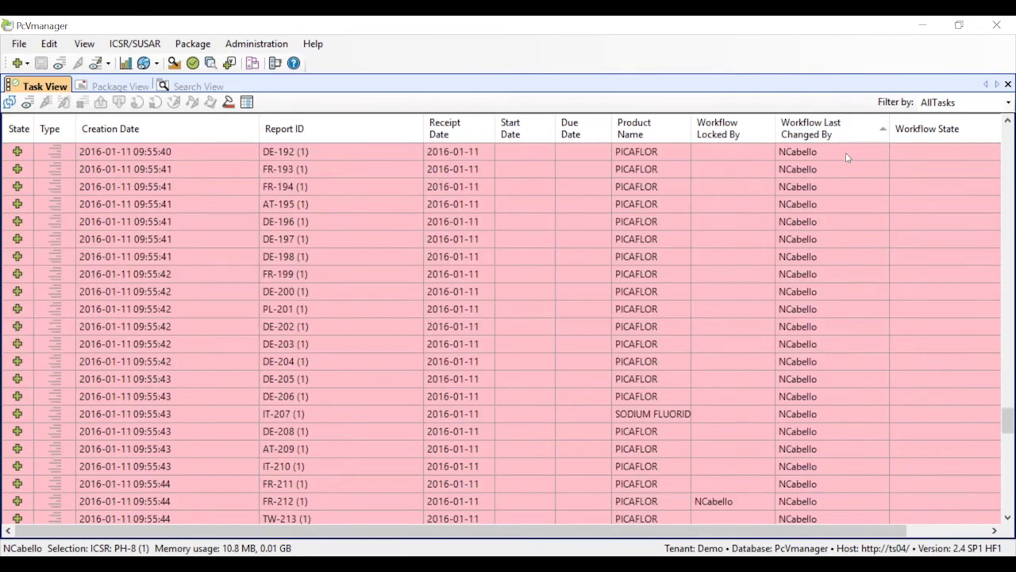
scroll(843, 165, "up", 20)
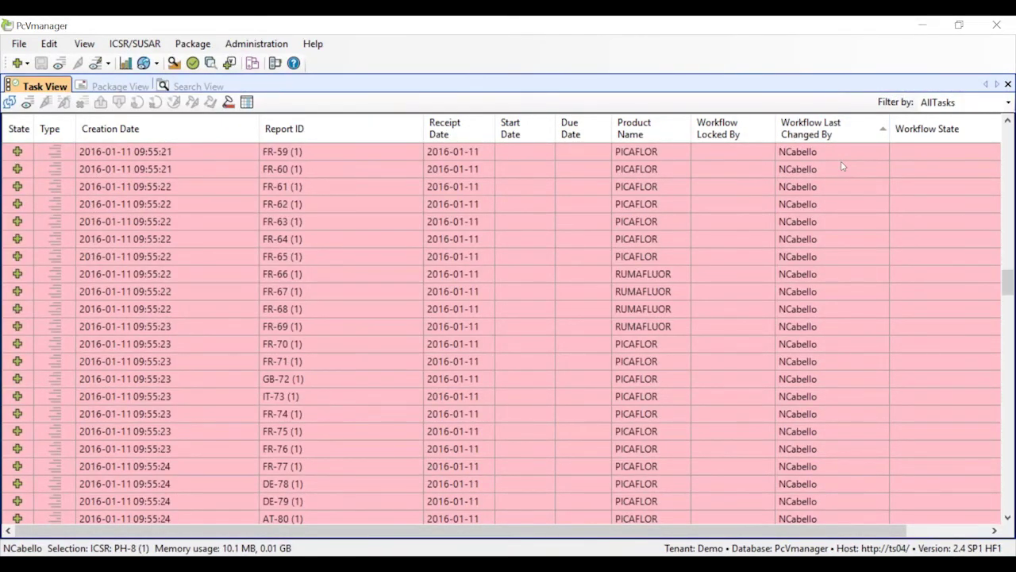
scroll(842, 164, "down", 15)
scroll(1006, 210, "up", 3)
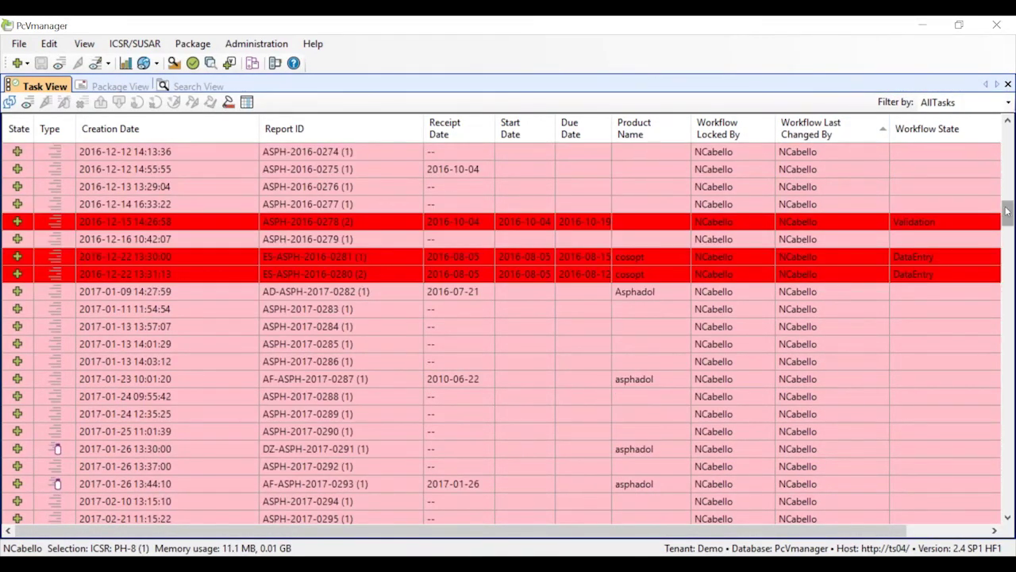
left_click_drag(1007, 209, 1007, 145)
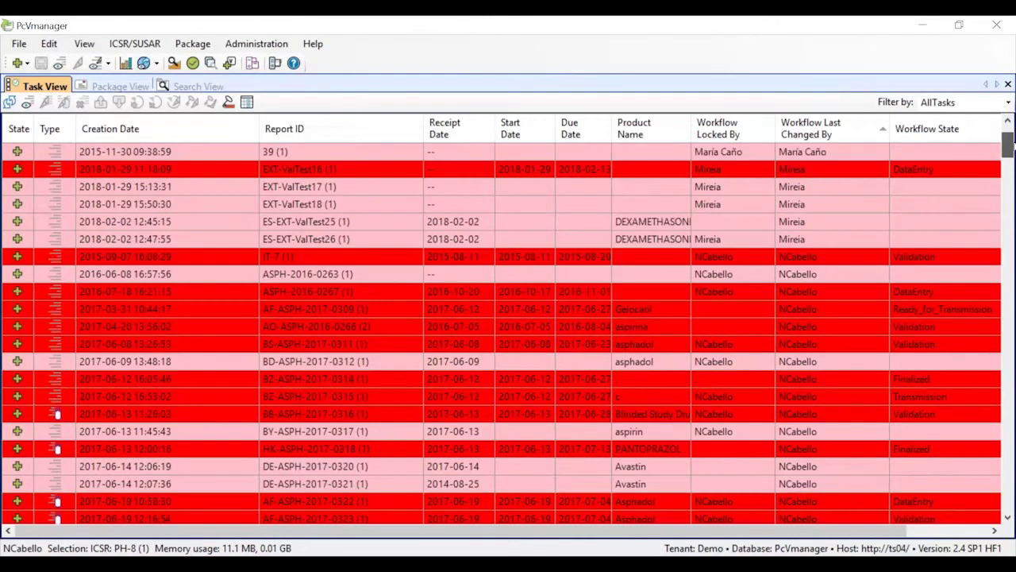
scroll(508, 333, "down", 1)
scroll(629, 177, "down", 2)
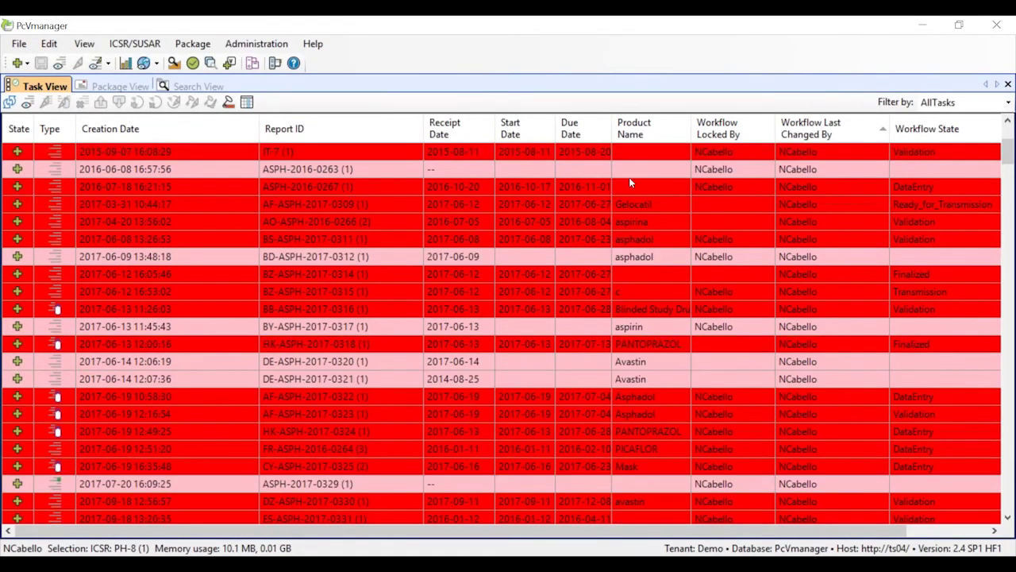
Sort the task list by creation date and select the newest case, AT-EXT-ValTest38
left_click(229, 131)
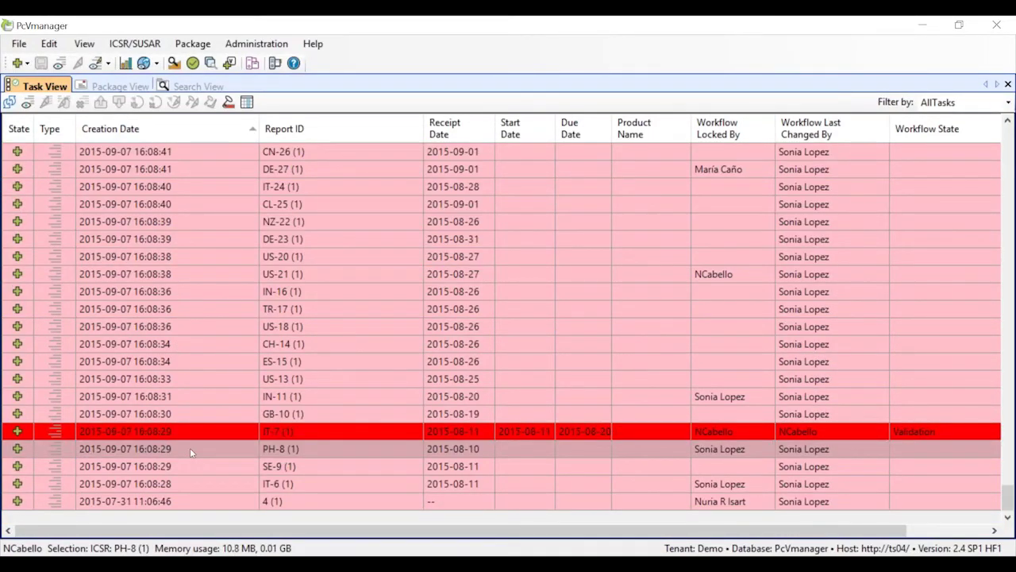
scroll(191, 441, "up", 4)
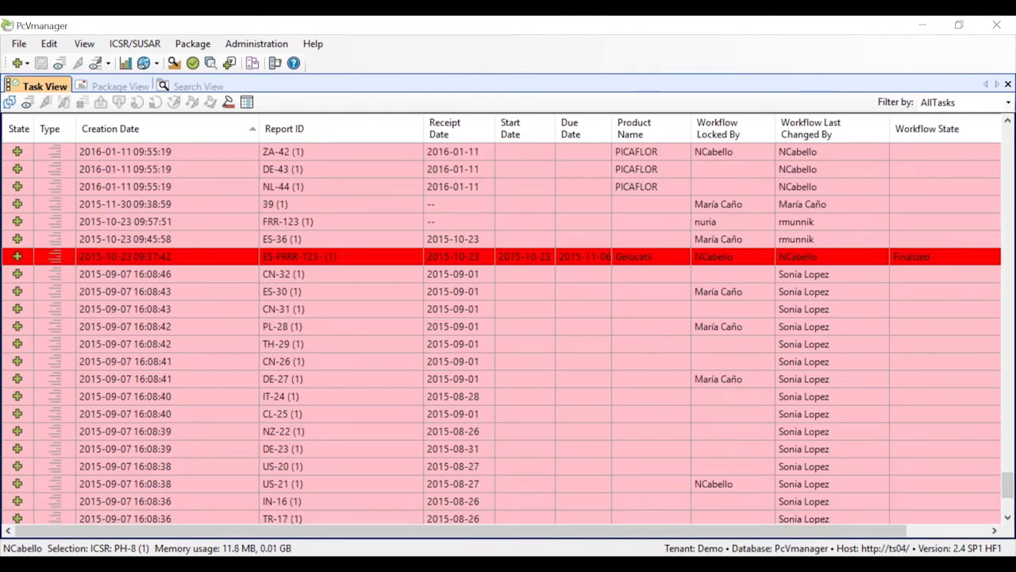
left_click_drag(1008, 484, 1009, 457)
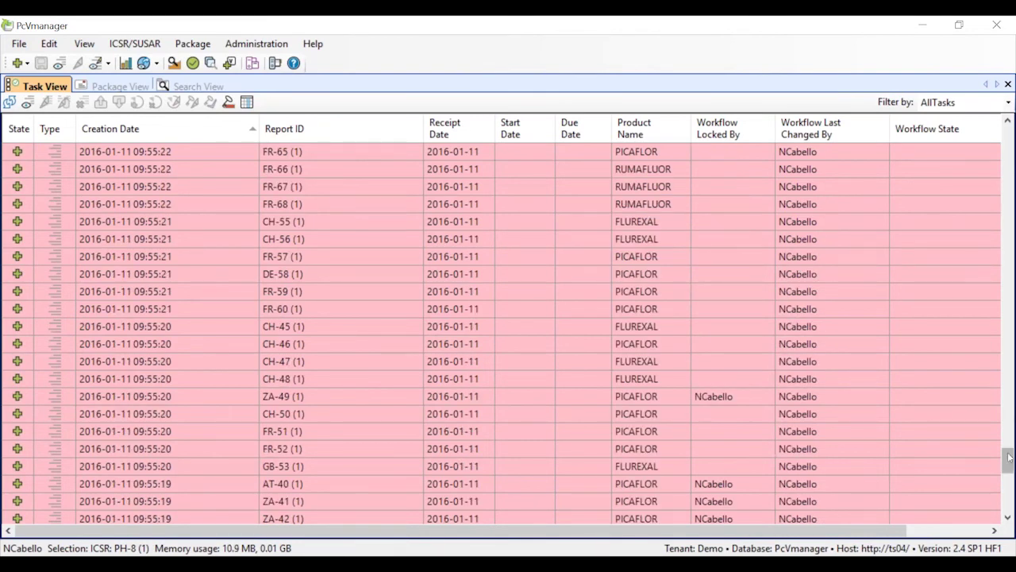
scroll(1010, 441, "up", 5)
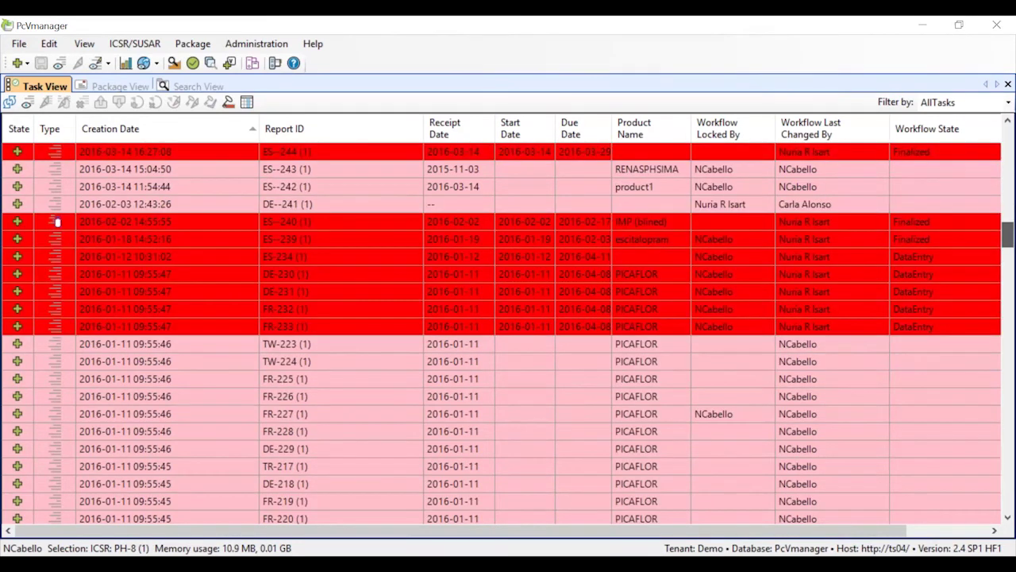
scroll(508, 238, "up", 10)
left_click(162, 156)
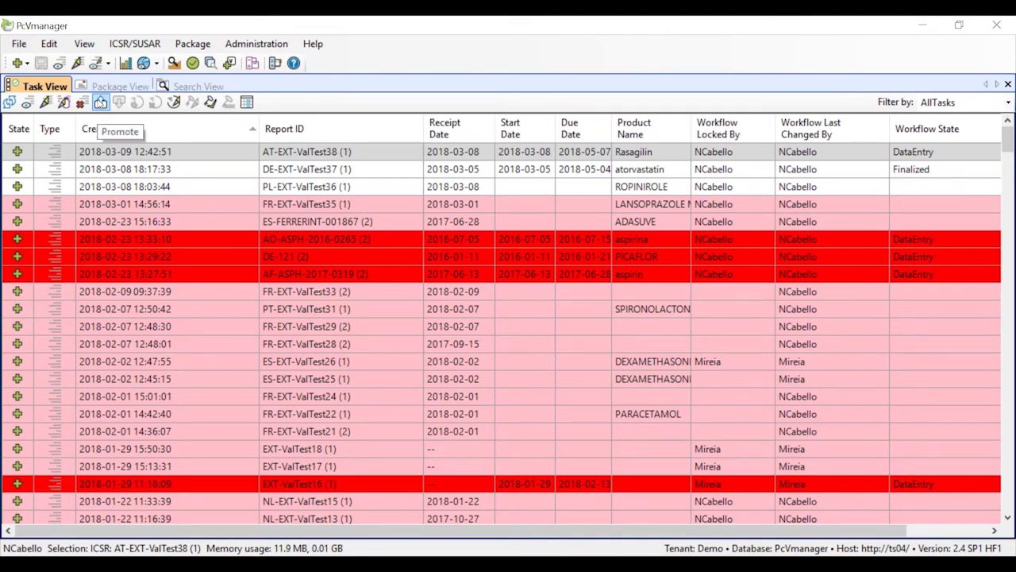
Promote case AT-EXT-ValTest38 to the Validation state and lock it for the current user
left_click(100, 103)
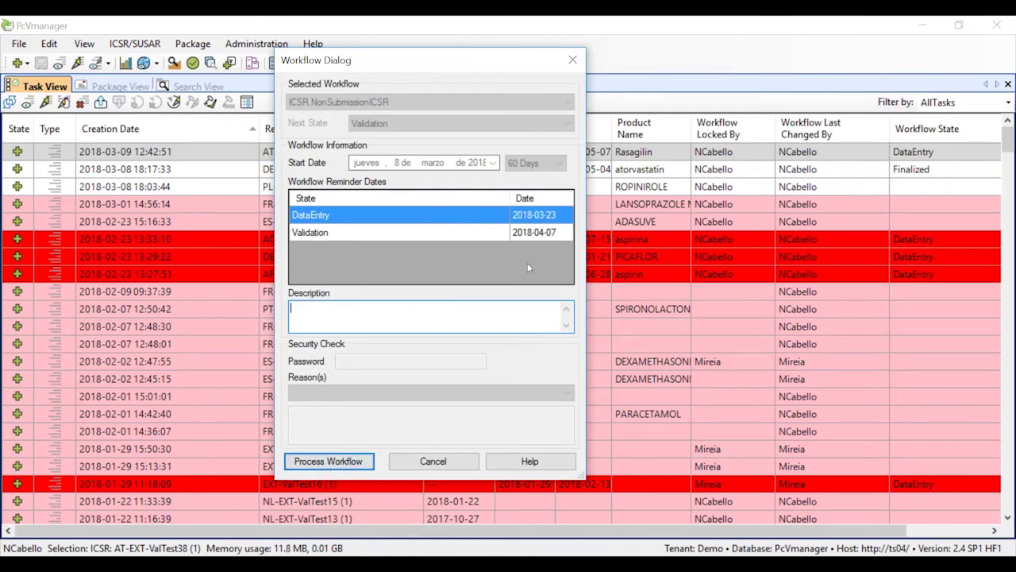
left_click(348, 462)
left_click(635, 350)
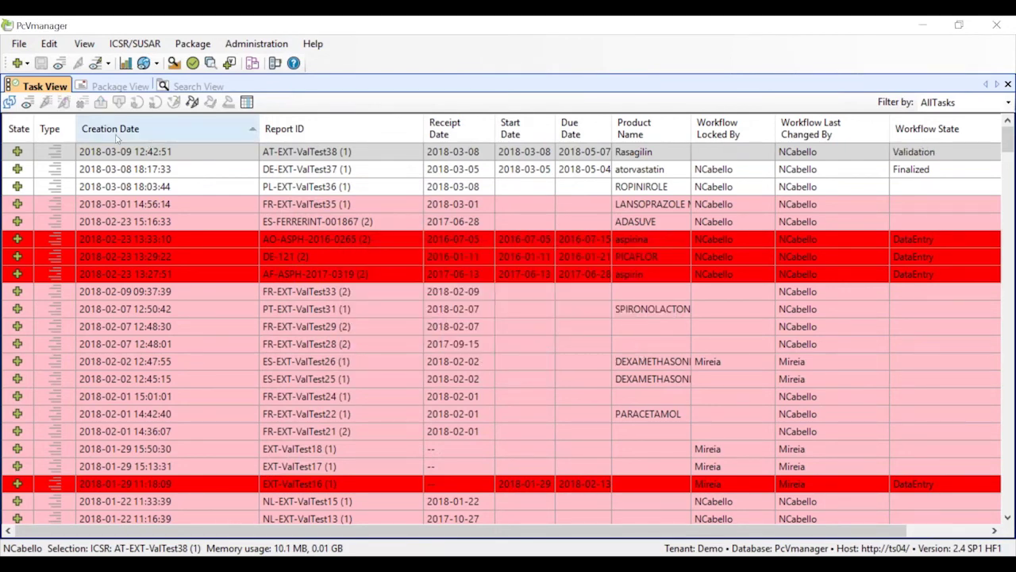
left_click(192, 103)
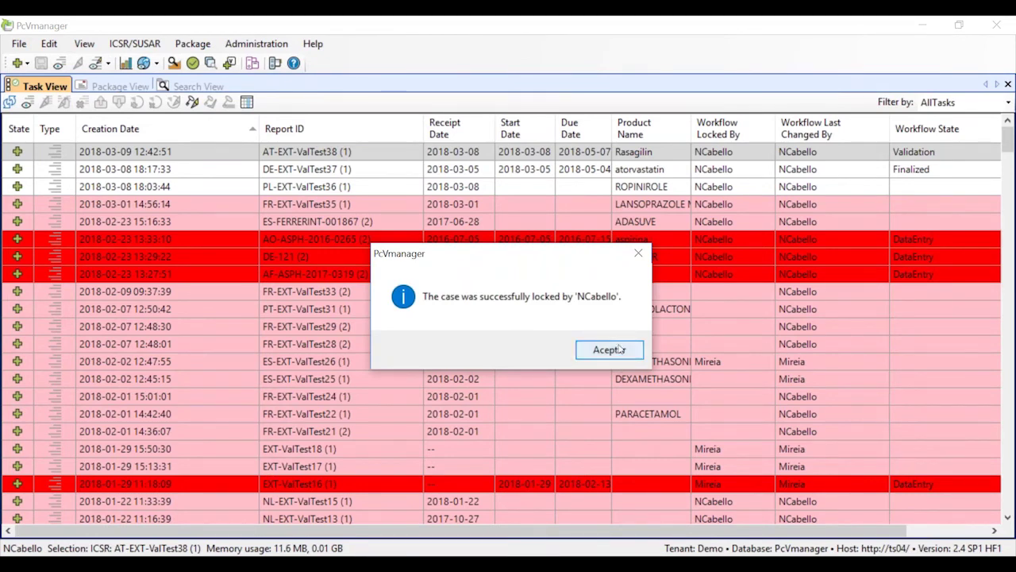
left_click(620, 349)
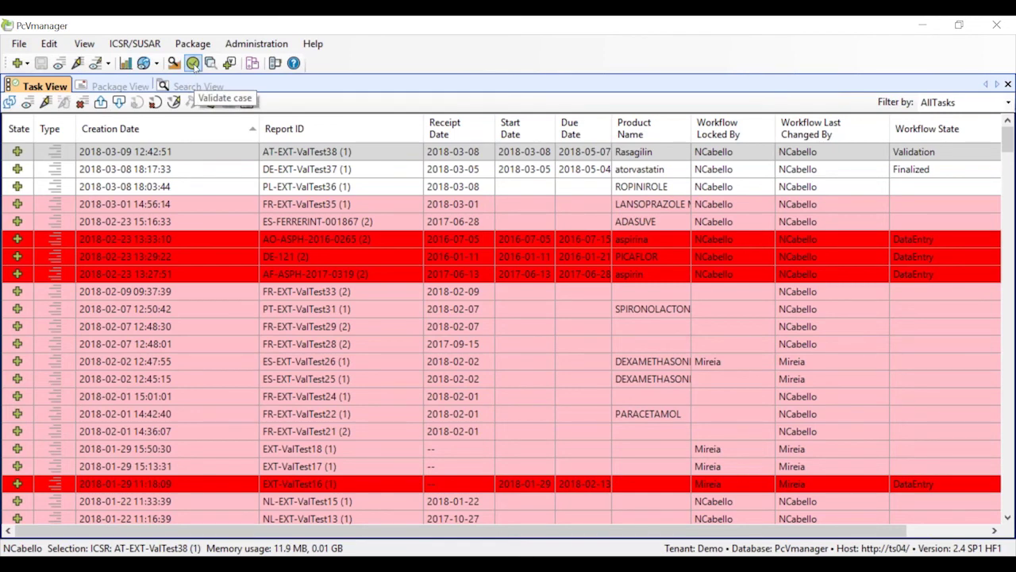
Validate the case and resolve its Literature Reference error by marking the primary source as a Literature Case
left_click(194, 65)
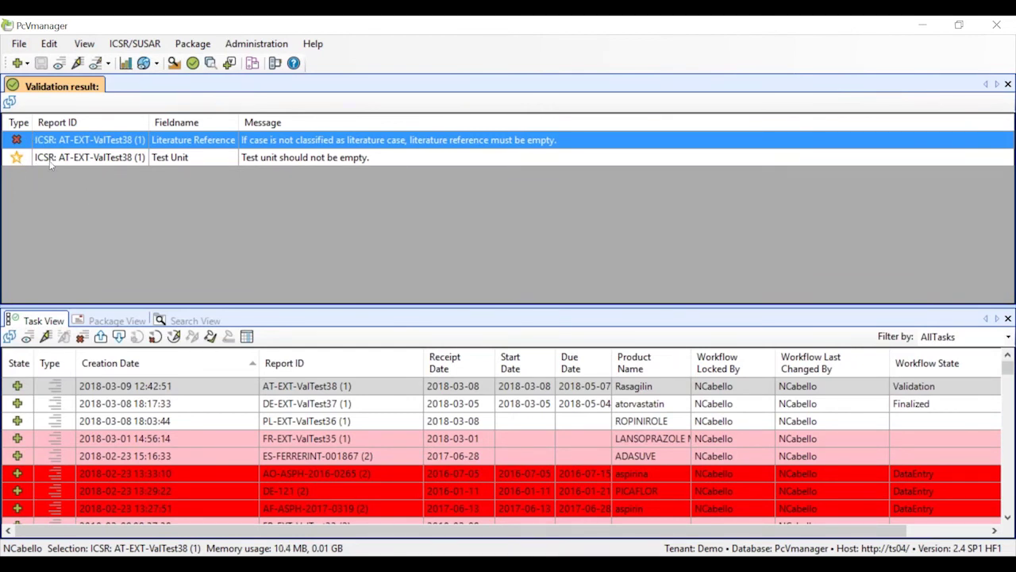
double_click(289, 142)
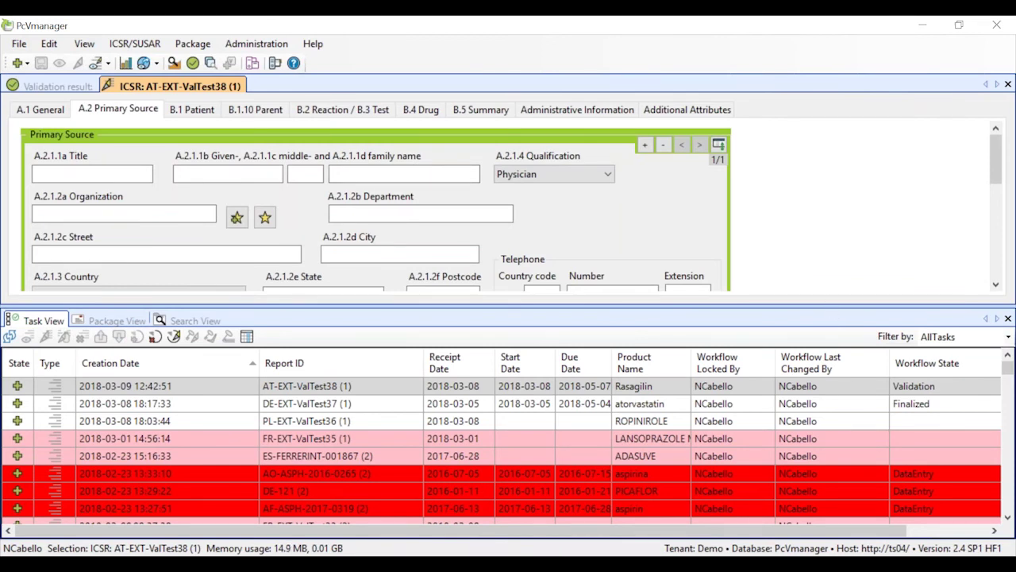
left_click_drag(833, 445, 833, 445)
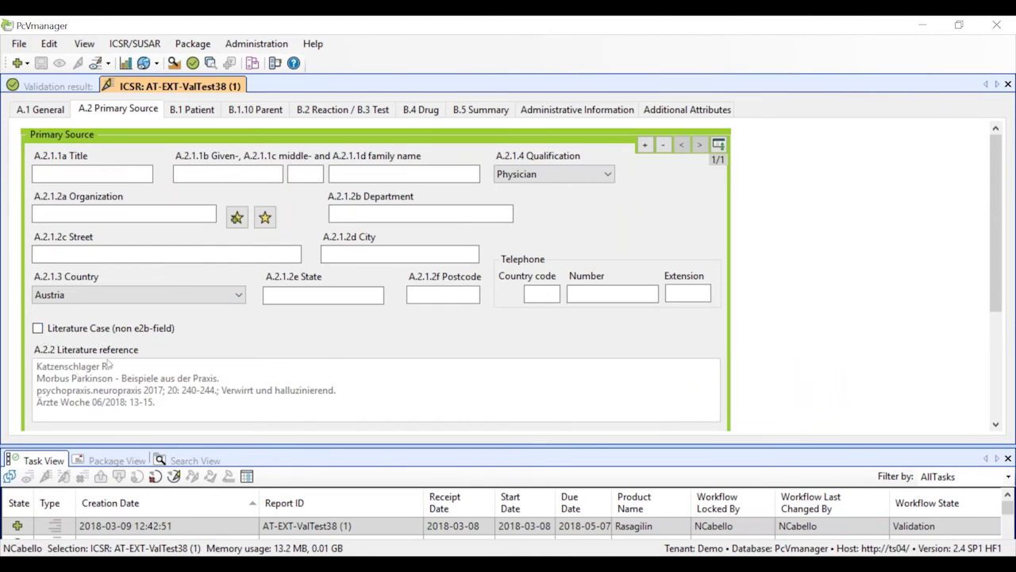
left_click(38, 328)
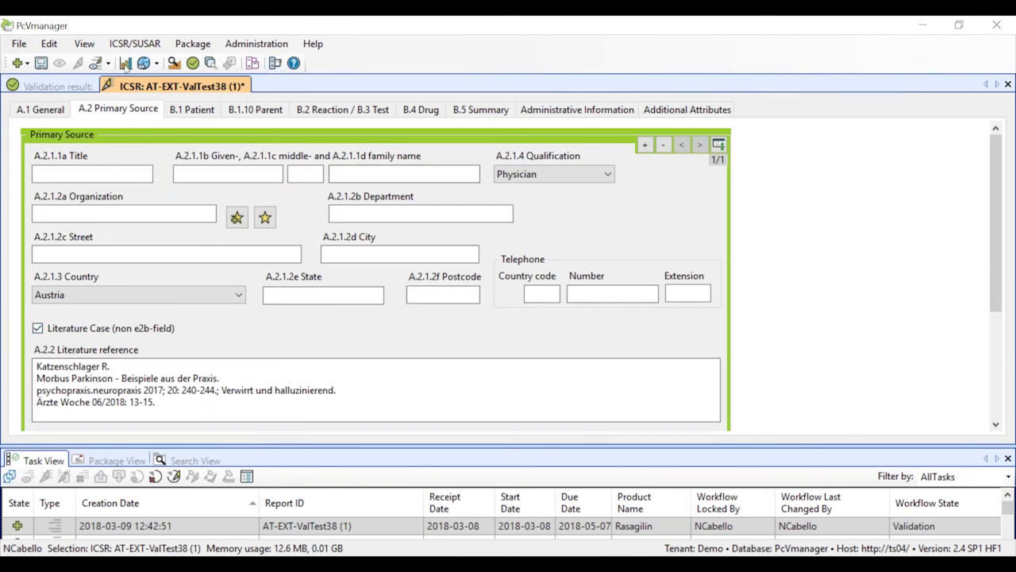
Save the case with its literature classification, dismissing the narrative reminder and the save message
left_click(43, 64)
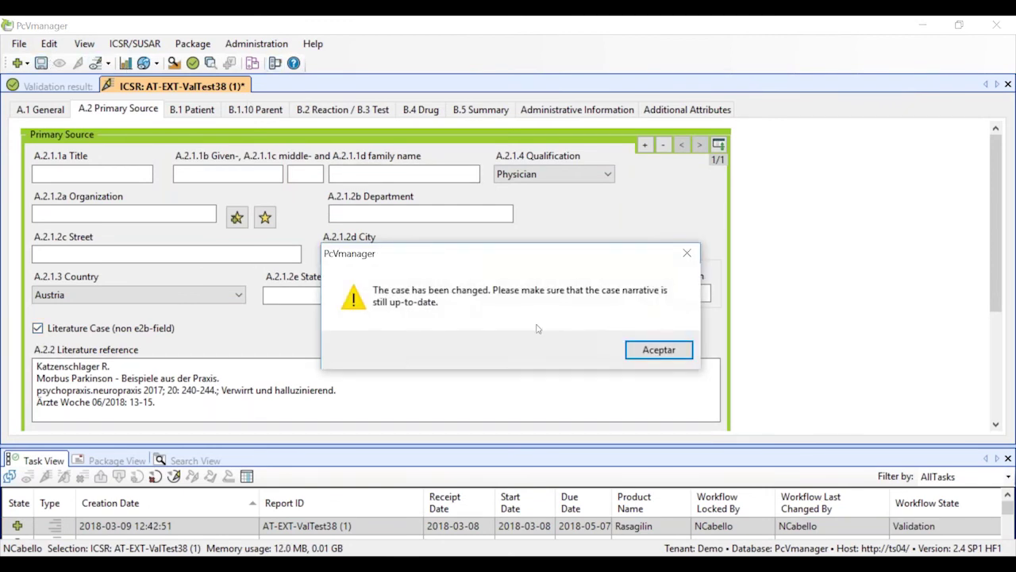
left_click(659, 352)
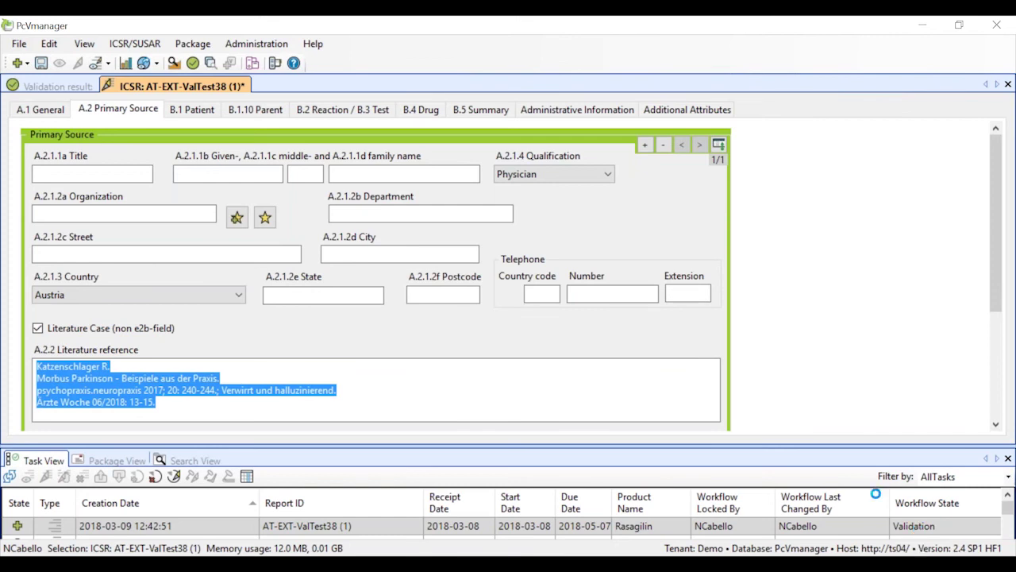
left_click(40, 64)
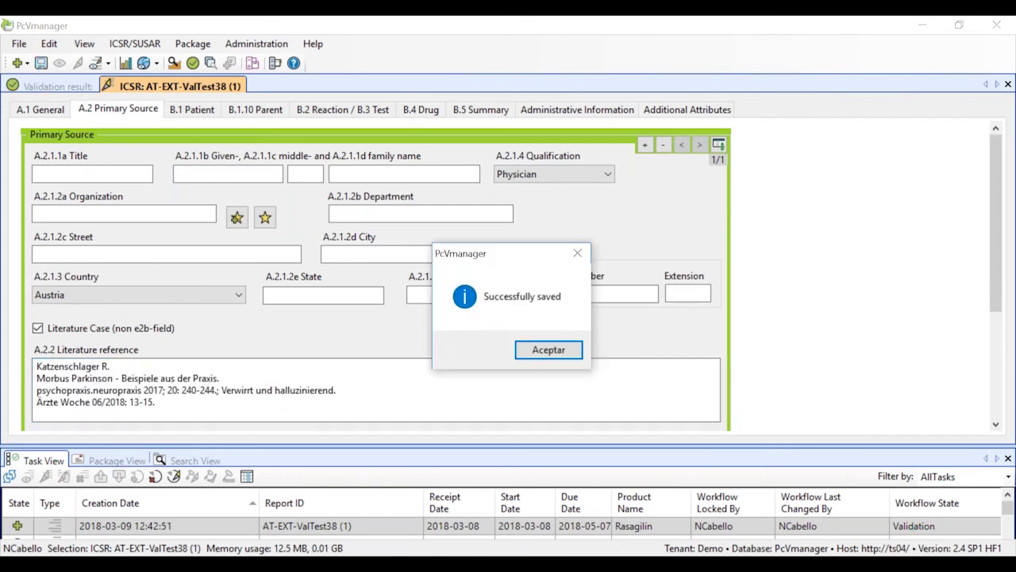
left_click(547, 354)
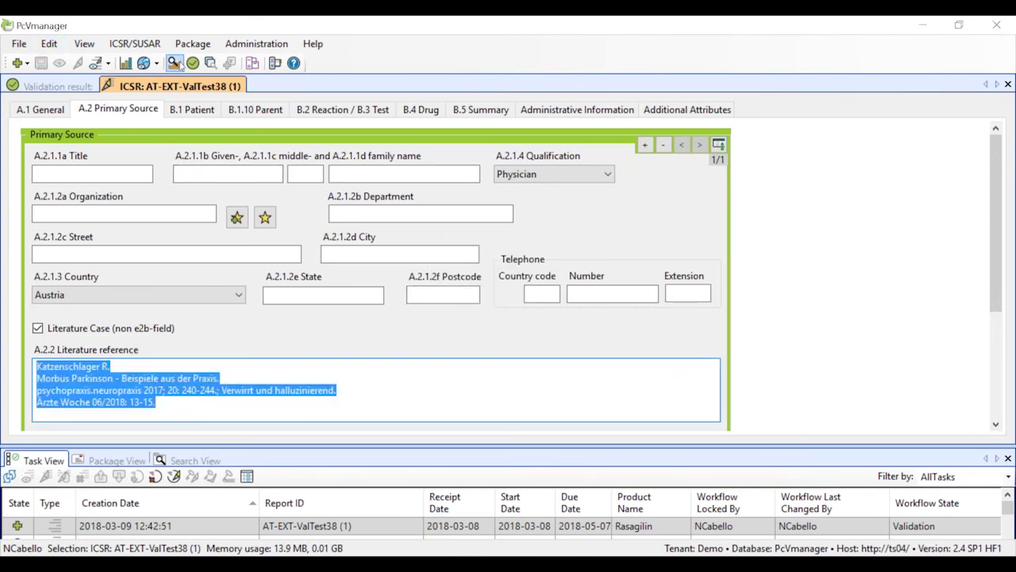
Review the updated validation result and close both the validation results and the case
left_click(58, 87)
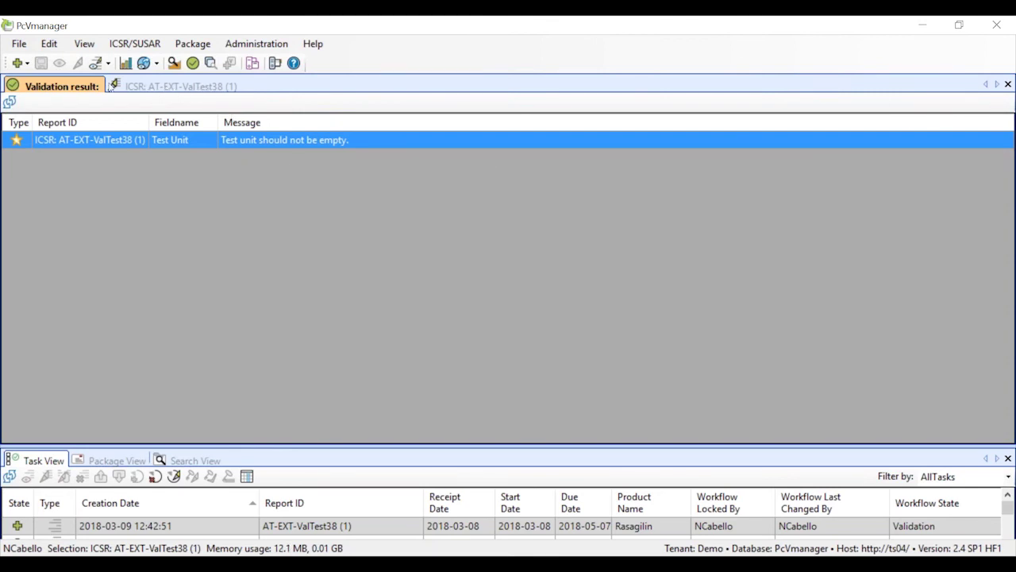
left_click(1008, 84)
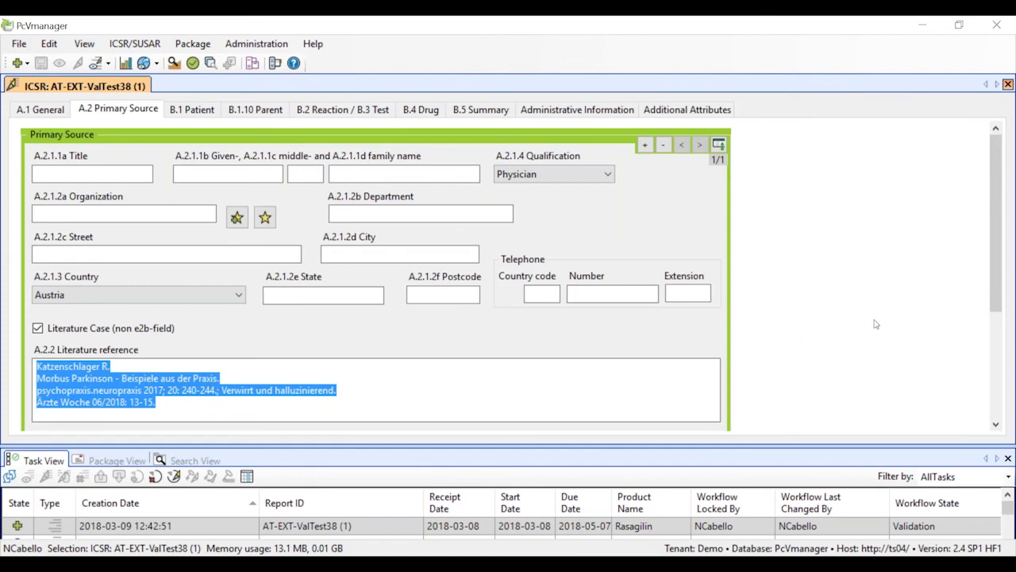
key("ctrl+F4")
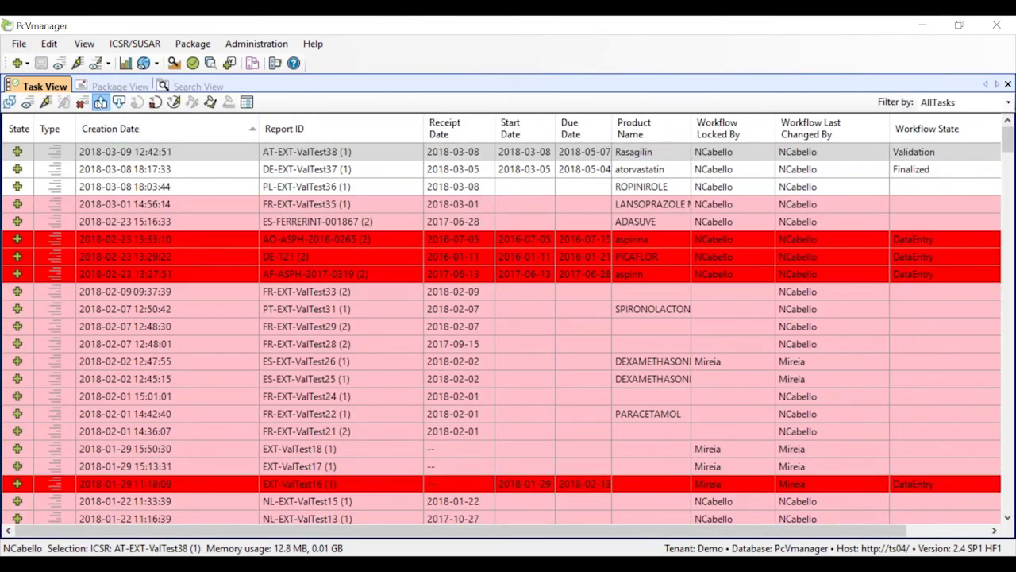
Promote the validated case to the Finalized state of the ICSR.NonSubmissionICSR workflow
left_click(100, 101)
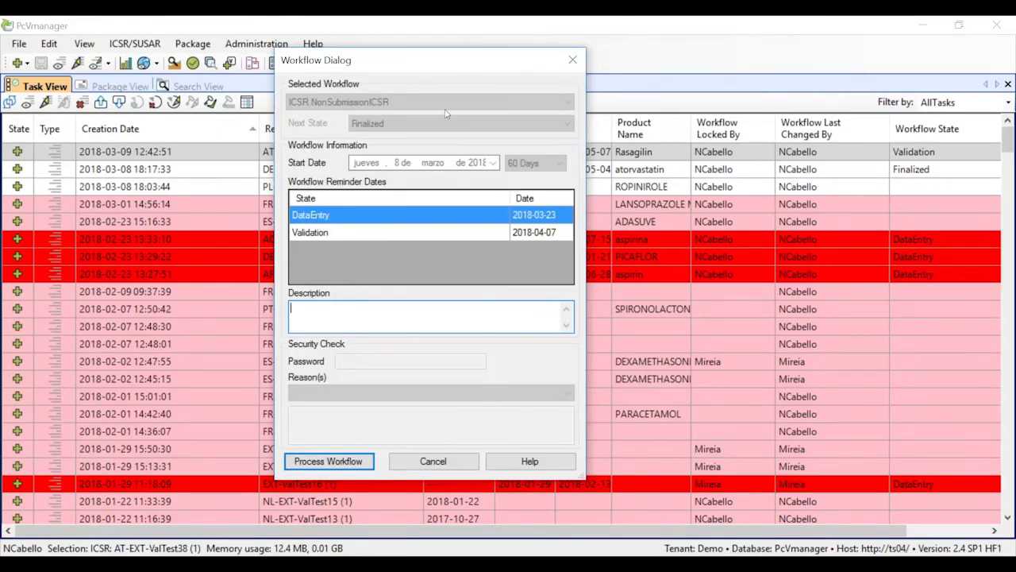
left_click(327, 462)
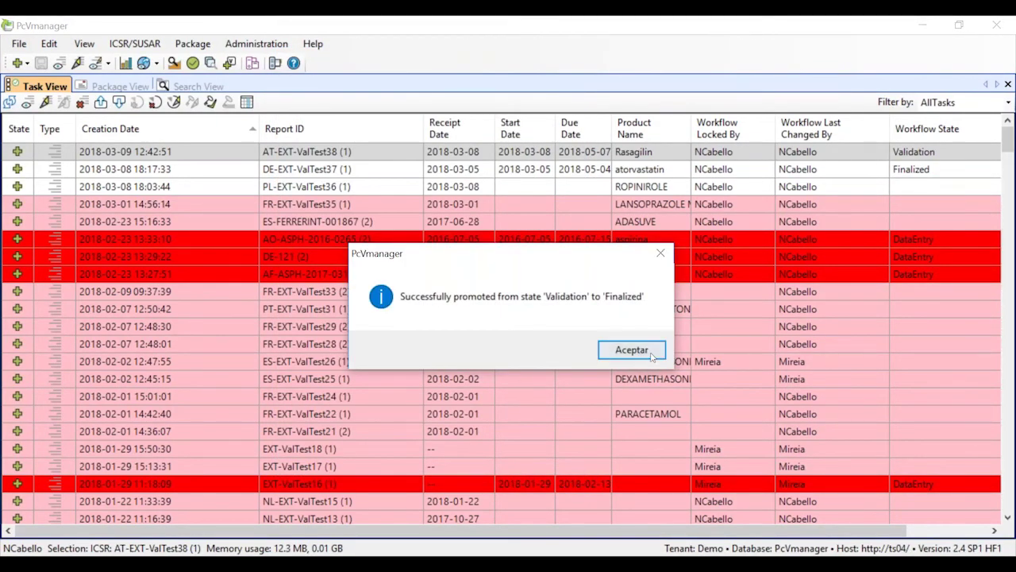
left_click(652, 356)
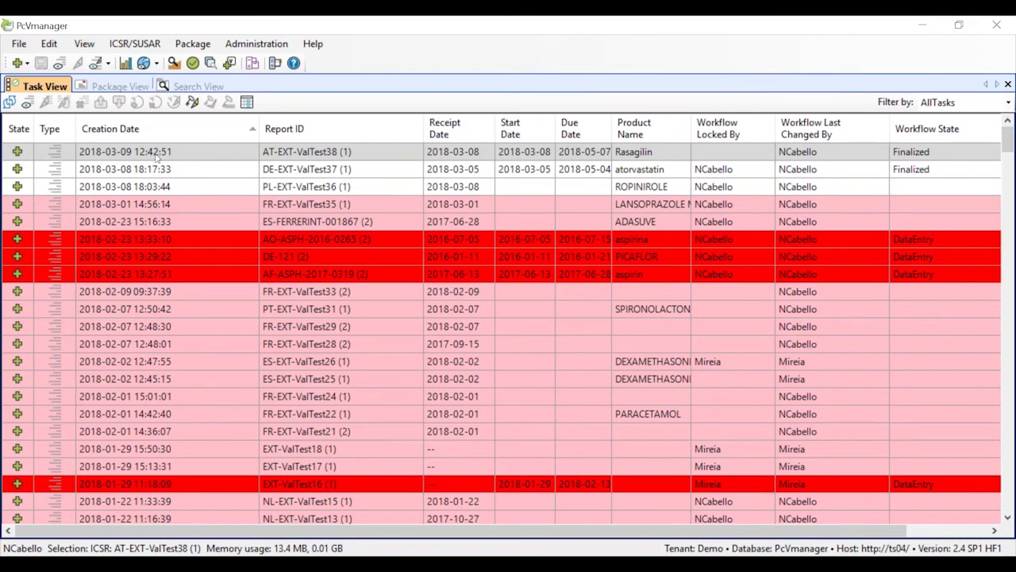
left_click(11, 47)
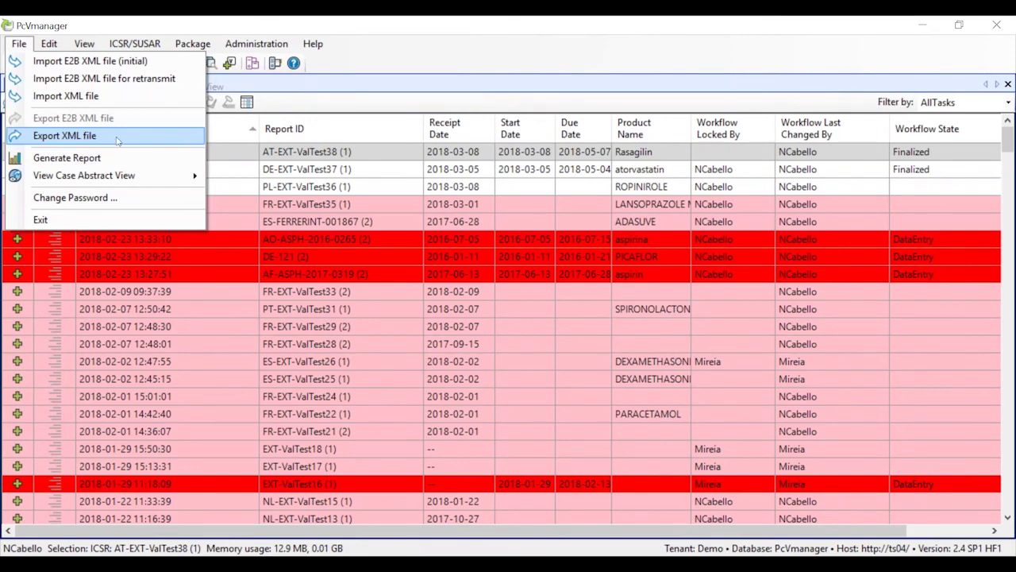
left_click(293, 161)
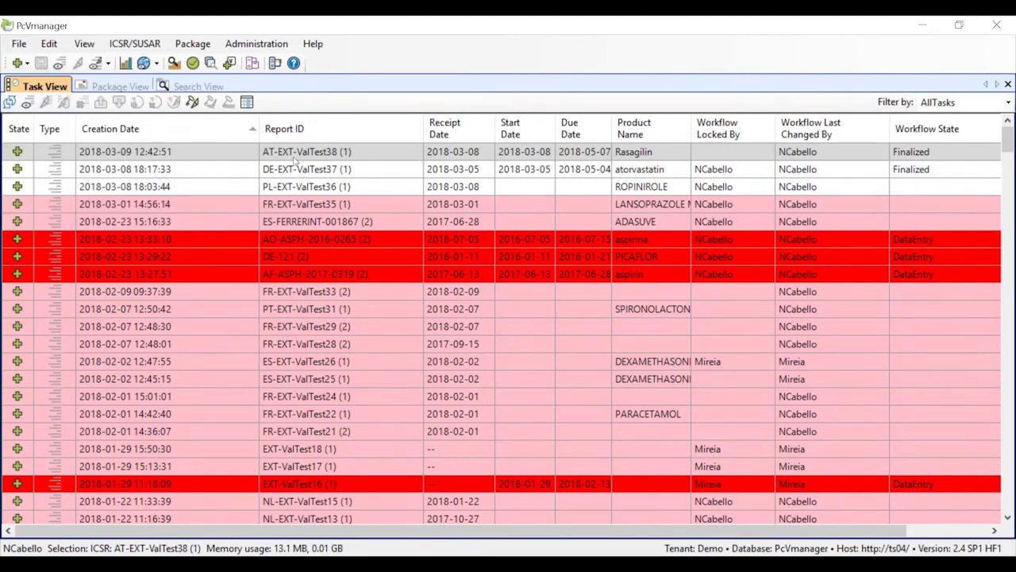
Generate a CIOMS I report of the finalized case as prueba.pdf and close the PDF after viewing it
left_click(125, 63)
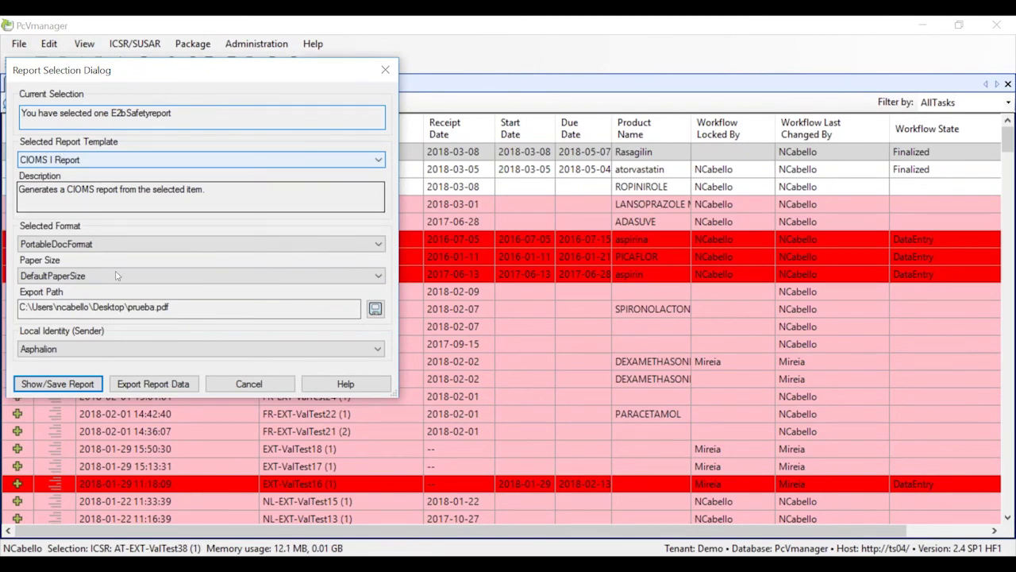
left_click(79, 383)
left_click(262, 417)
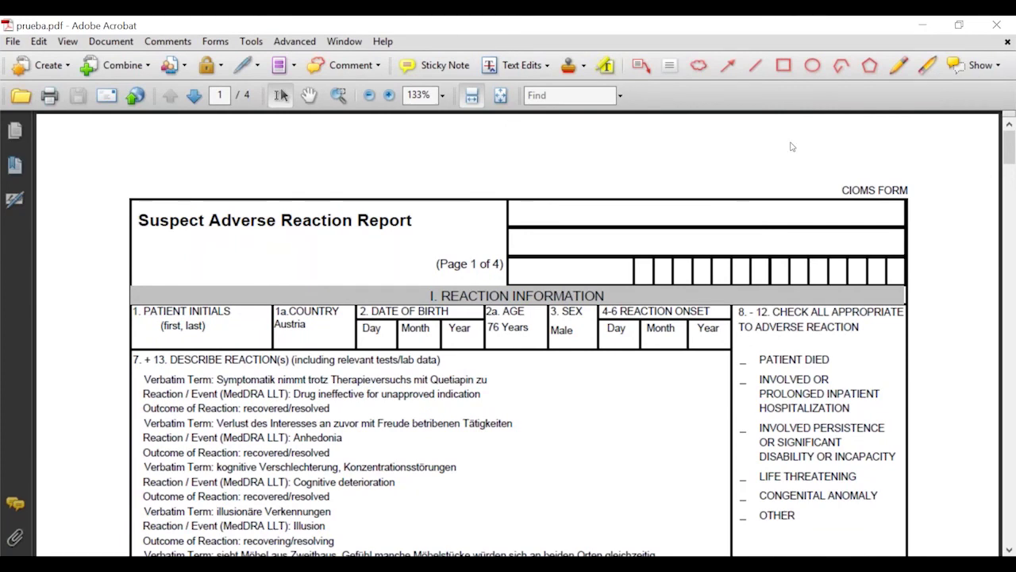
left_click(996, 26)
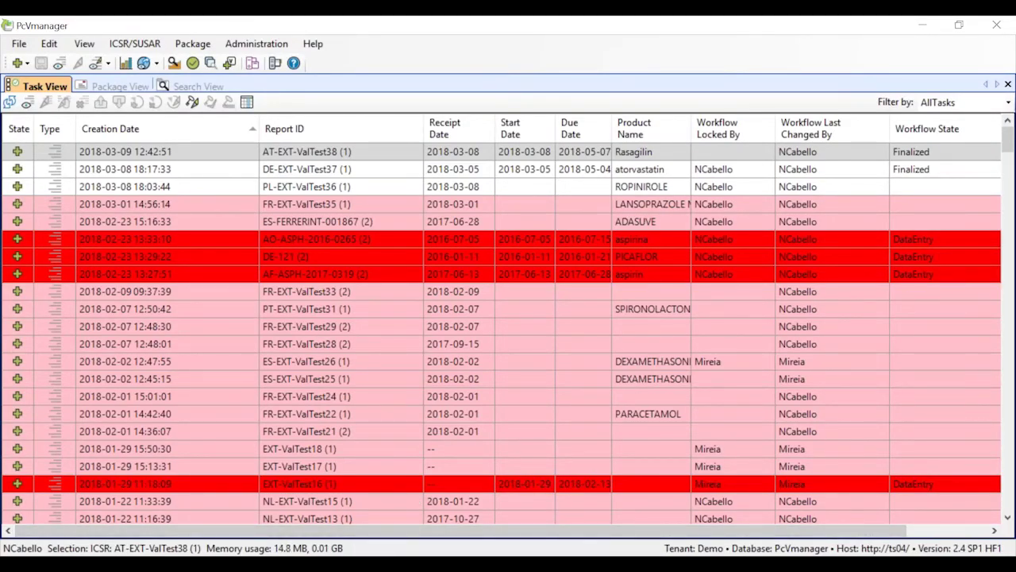
Switch to the Webinar presentation in PowerPoint, start the slide show at slide 34 and advance to the closing slide
mouse_move(568, 565)
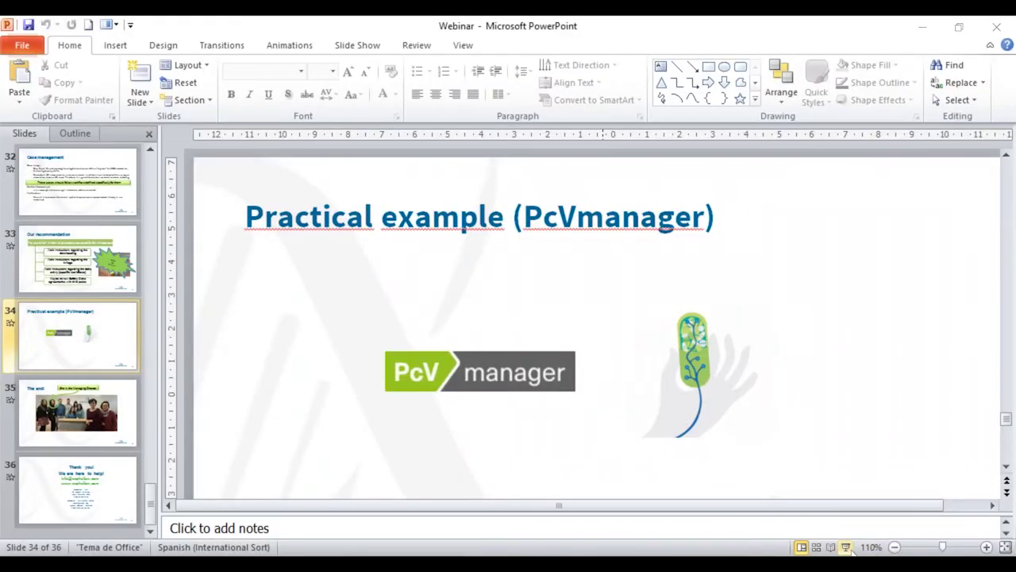
left_click(861, 548)
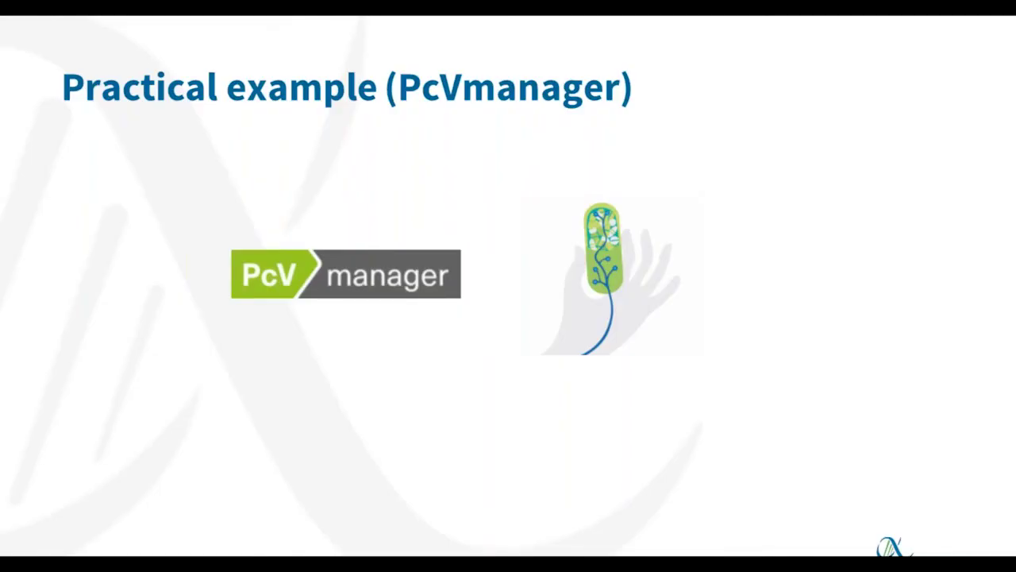
key("Right")
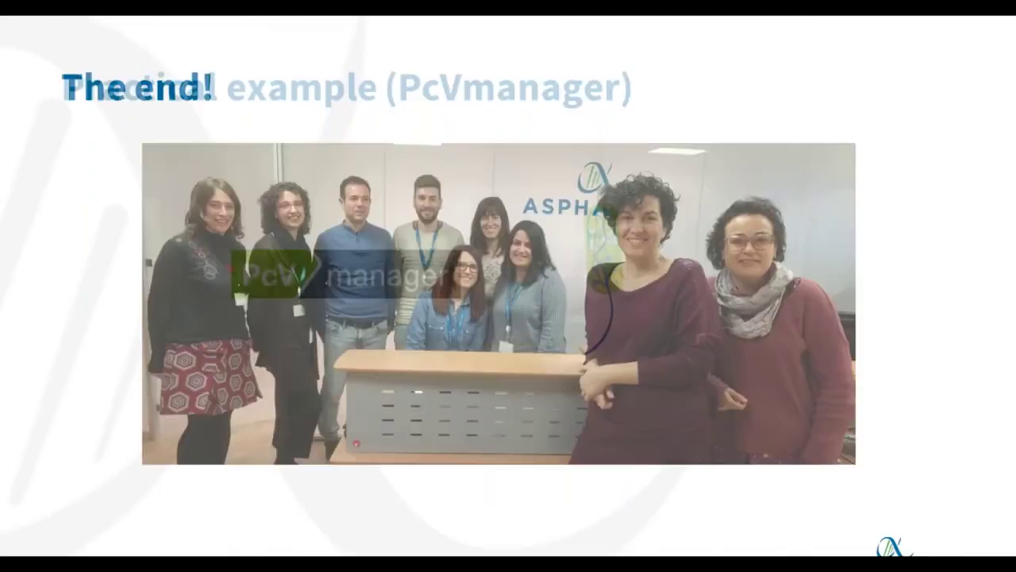